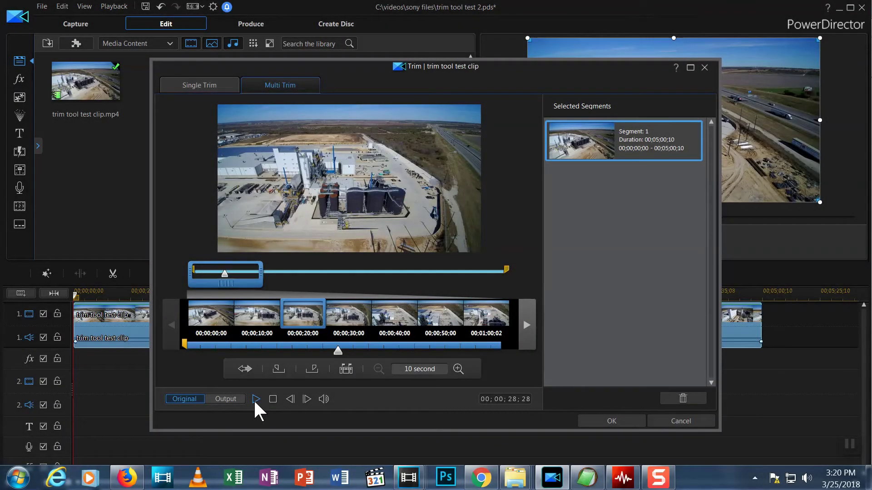
Mark In at the current trim position to start a kept portion of the drone clip.
{"action": "left_click", "coordinate": [276, 365]}
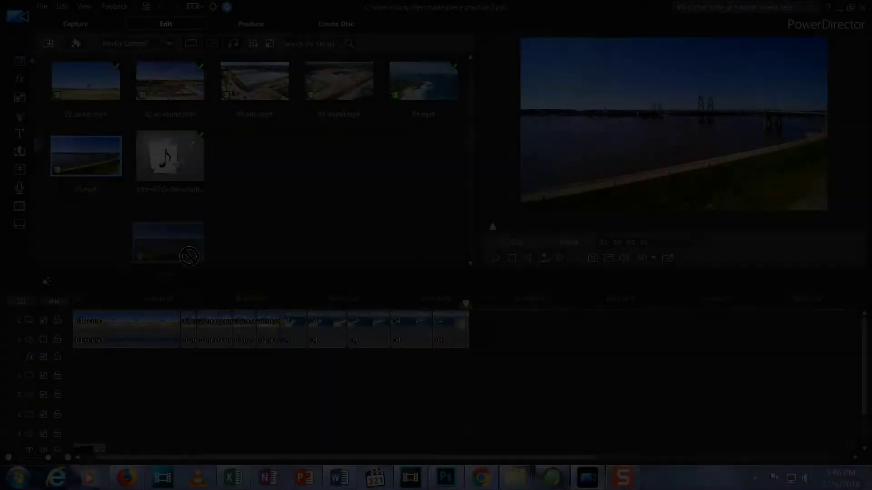
Place the 05 clip on track 1, split it, and remove an unwanted piece, closing the gap.
{"action": "left_click_drag", "start_coordinate": [85, 156], "coordinate": [282, 321]}
{"action": "left_click", "coordinate": [318, 346]}
{"action": "key", "text": "ctrl+t"}
{"action": "key", "text": "space"}
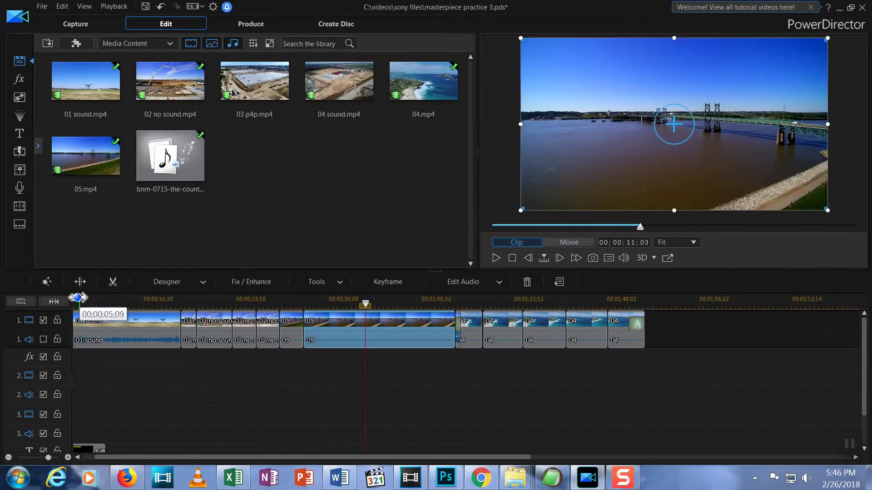
{"action": "key", "text": "ctrl+t"}
{"action": "key", "text": "ctrl+t"}
{"action": "key", "text": "space"}
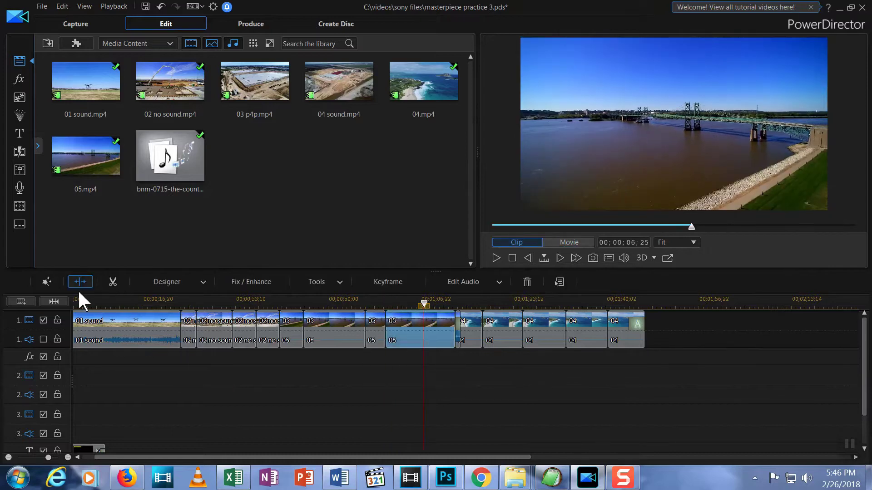
{"action": "left_click", "coordinate": [334, 340]}
{"action": "key", "text": "Delete"}
{"action": "left_click", "coordinate": [399, 359]}
{"action": "left_click", "coordinate": [418, 360]}
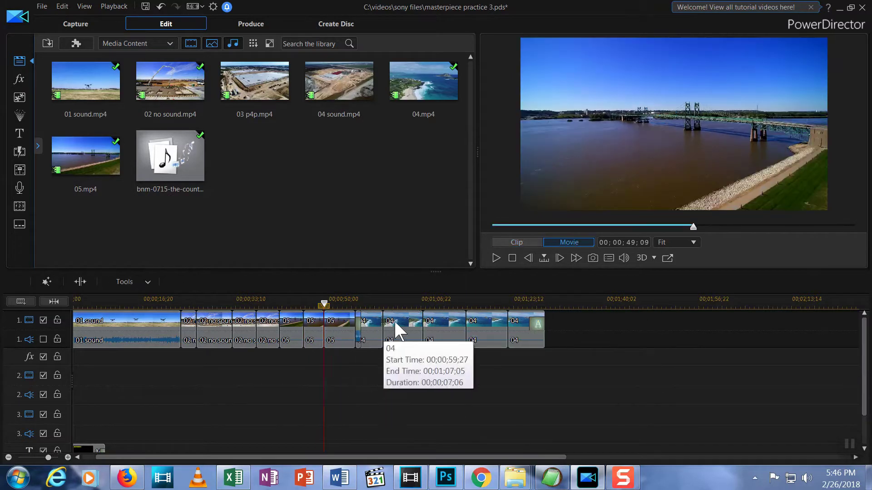
Split the 01 sound clip at several points and delete the unwanted pieces.
{"action": "left_click", "coordinate": [101, 325]}
{"action": "left_click", "coordinate": [80, 281]}
{"action": "left_click", "coordinate": [117, 302]}
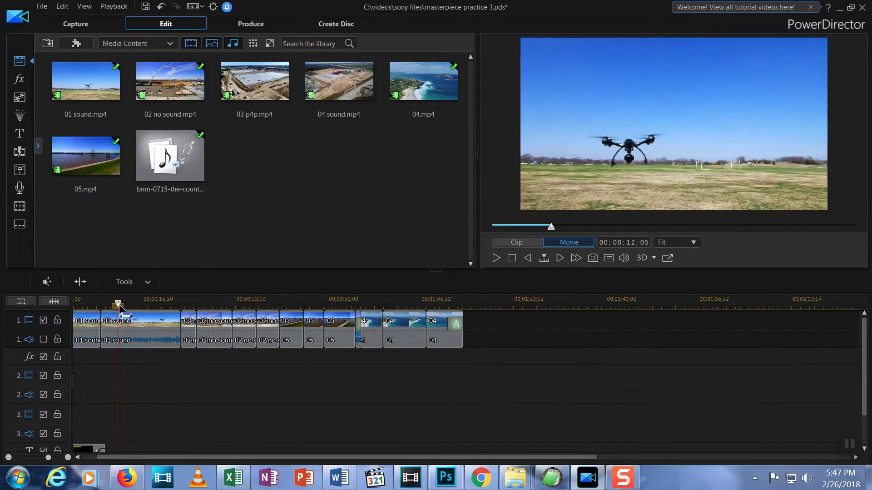
{"action": "left_click", "coordinate": [80, 281]}
{"action": "left_click", "coordinate": [151, 301]}
{"action": "left_click", "coordinate": [80, 282]}
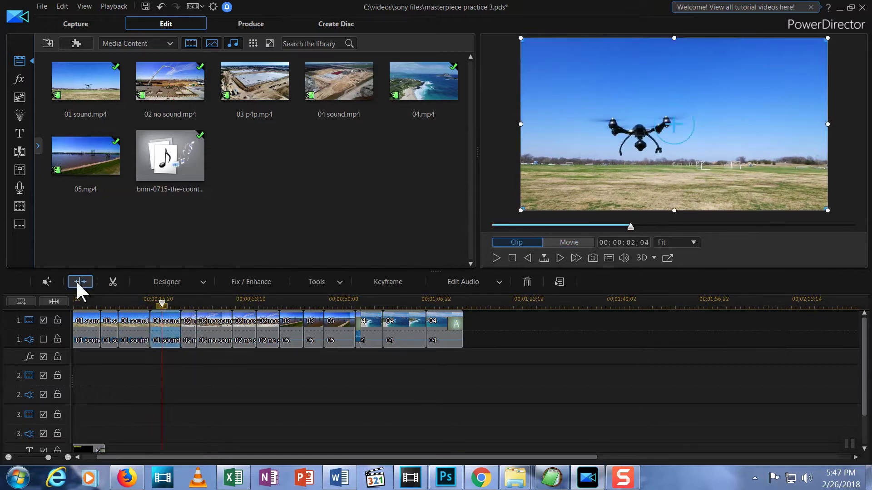
{"action": "key", "text": "Delete"}
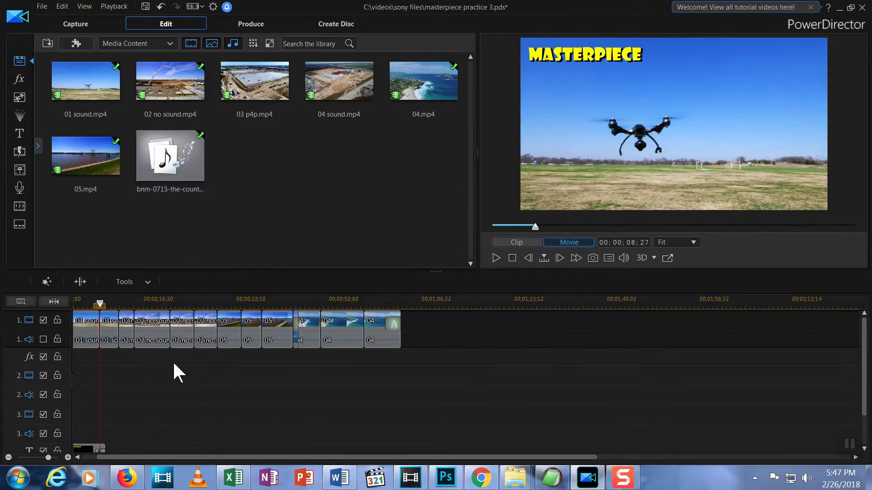
Add Broken Glass and Color Circle transitions between the first clips.
{"action": "left_click", "coordinate": [19, 151]}
{"action": "left_click_drag", "start_coordinate": [342, 81], "coordinate": [97, 323]}
{"action": "left_click_drag", "start_coordinate": [204, 191], "coordinate": [116, 329]}
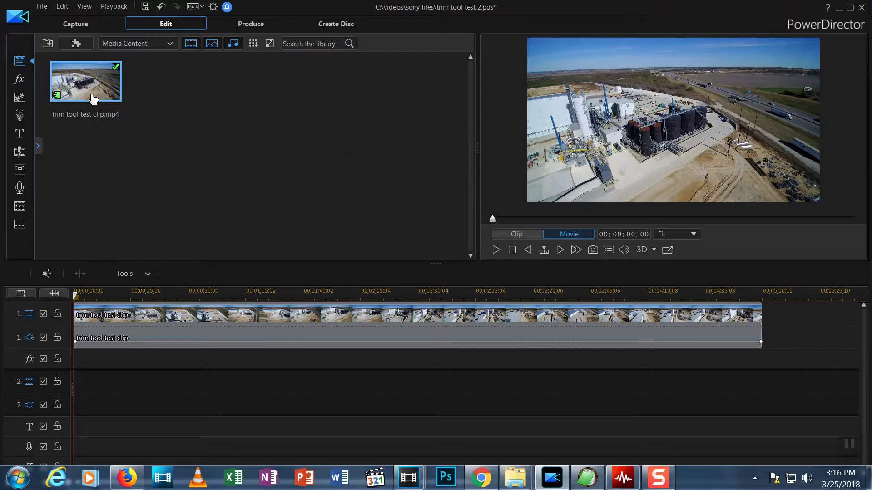
Select the 'trim tool test clip.mp4' clip on the timeline.
{"action": "mouse_move", "coordinate": [92, 98]}
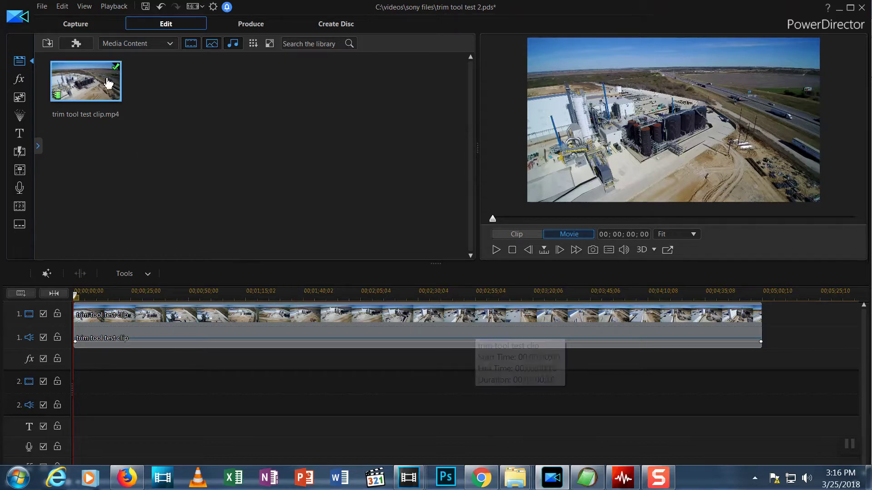
{"action": "left_click", "coordinate": [174, 324]}
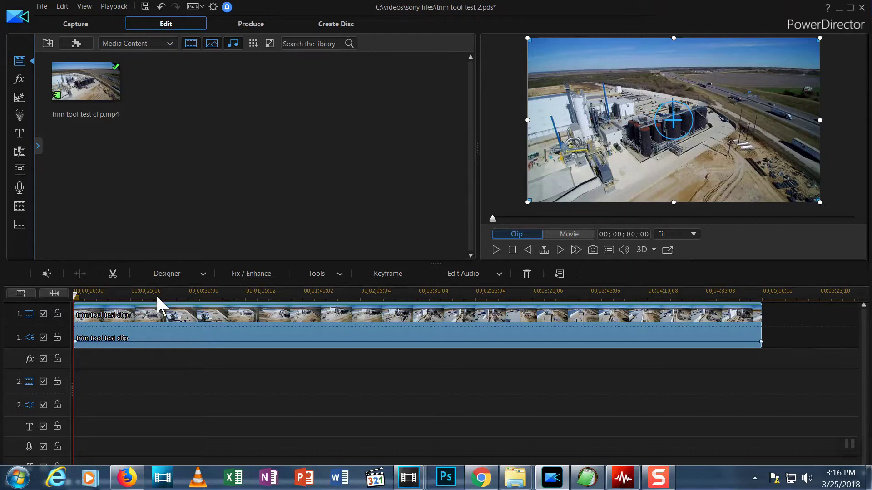
{"action": "double_click", "coordinate": [425, 328]}
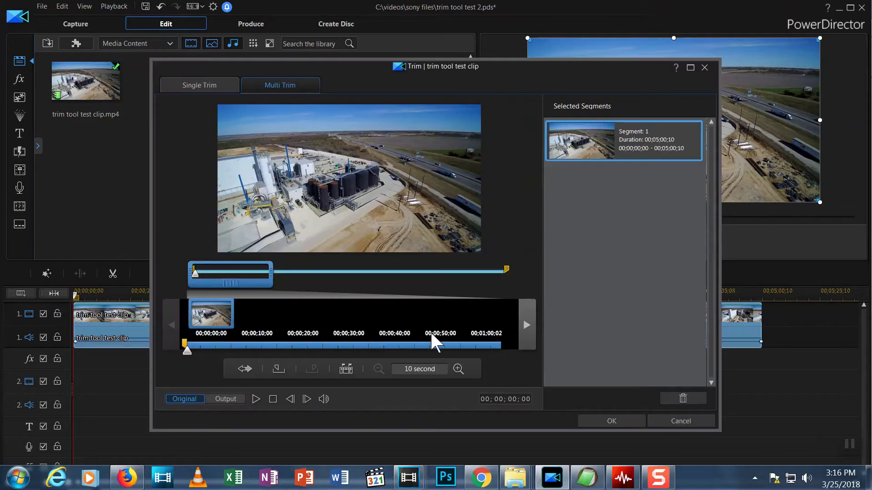
{"action": "left_click", "coordinate": [184, 84]}
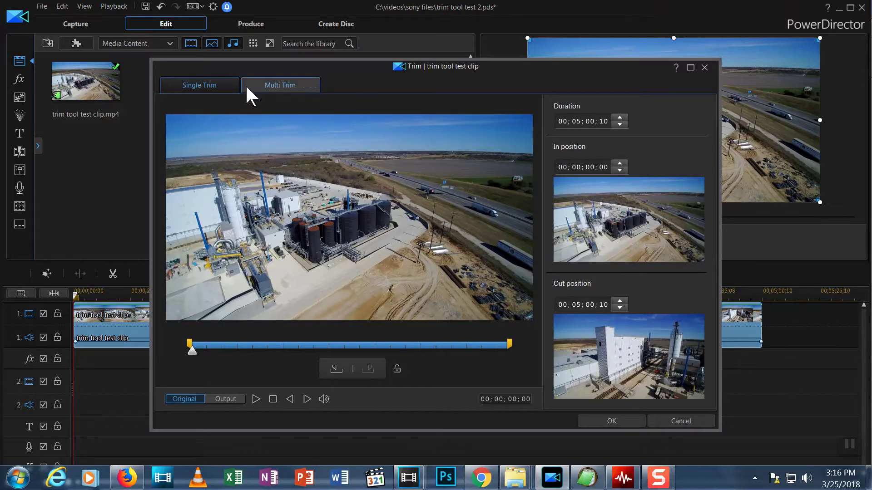
{"action": "left_click", "coordinate": [279, 85]}
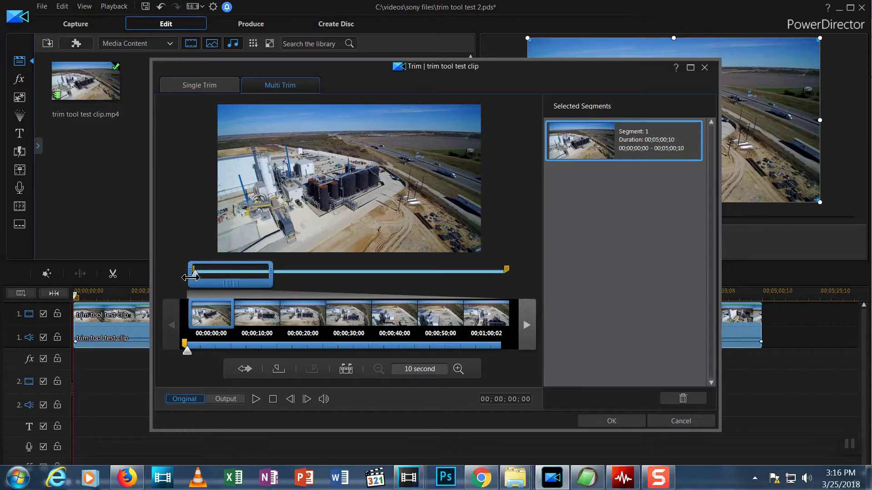
Move the trim position along the slider to 00;03;41;20 and centre the filmstrip there.
{"action": "left_click_drag", "start_coordinate": [194, 274], "coordinate": [325, 274]}
{"action": "left_click", "coordinate": [336, 275]}
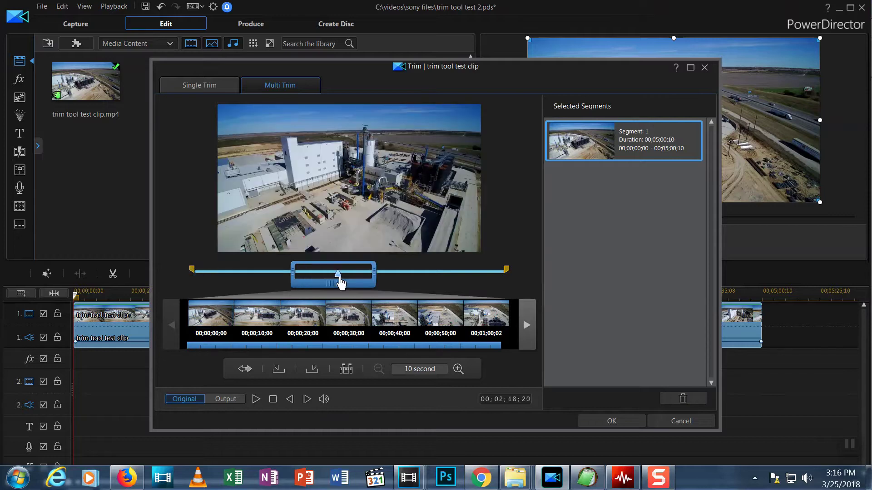
{"action": "left_click", "coordinate": [422, 278]}
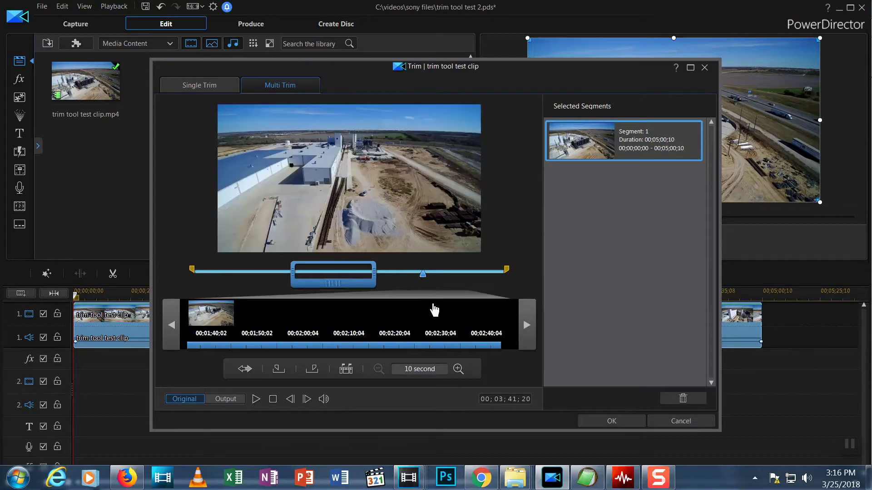
{"action": "left_click", "coordinate": [427, 276]}
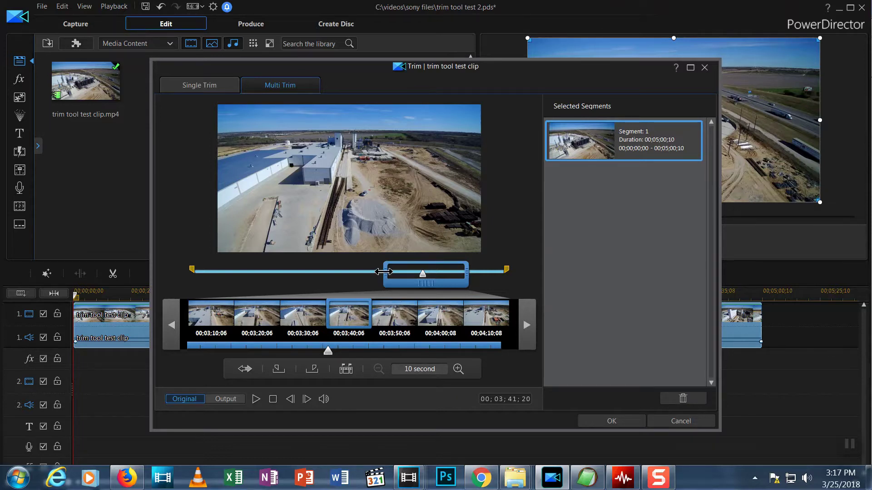
Resize the filmstrip range to about 19.70 seconds and jump back to 00;02;57;13.
{"action": "left_click_drag", "start_coordinate": [384, 271], "coordinate": [421, 275]}
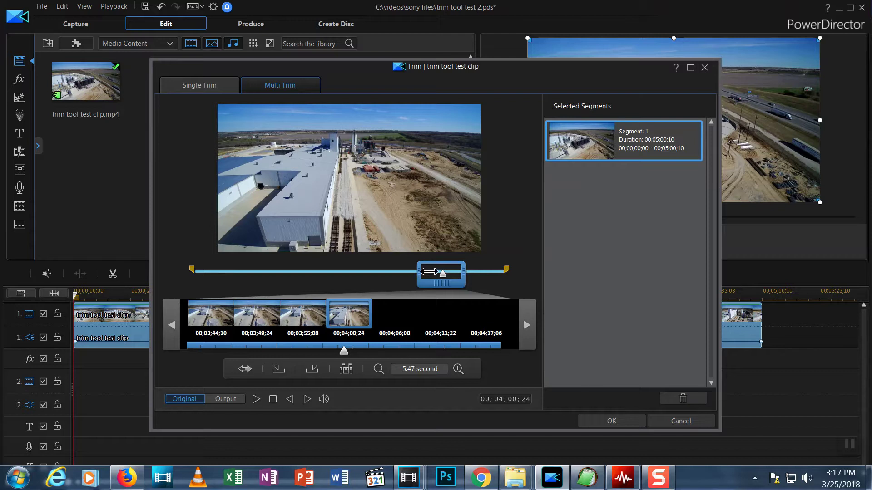
{"action": "left_click_drag", "start_coordinate": [429, 272], "coordinate": [431, 271]}
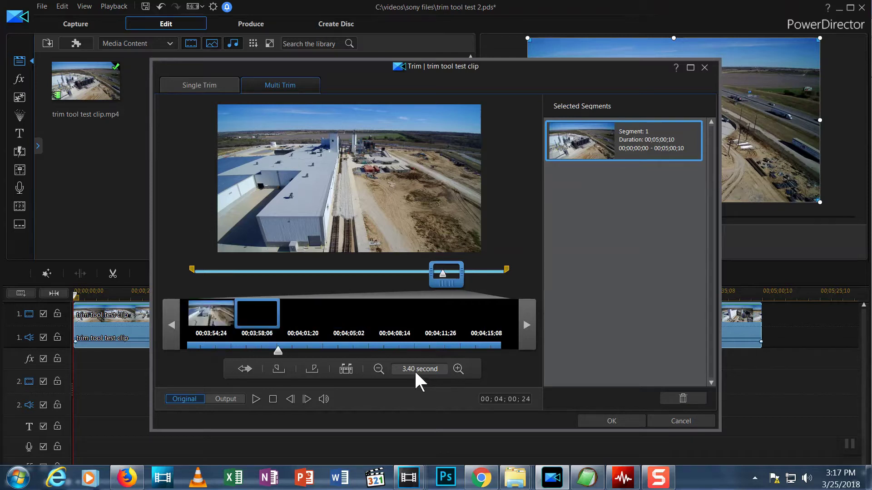
{"action": "left_click_drag", "start_coordinate": [431, 272], "coordinate": [332, 272]}
{"action": "left_click", "coordinate": [349, 313]}
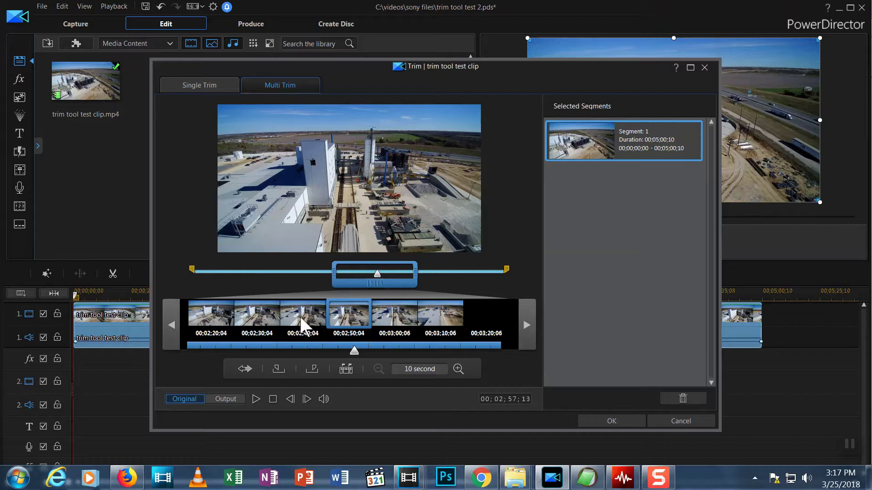
Zoom the filmstrip in through 5-second, 1-second and 5-frame steps down to single frames.
{"action": "left_click", "coordinate": [457, 370]}
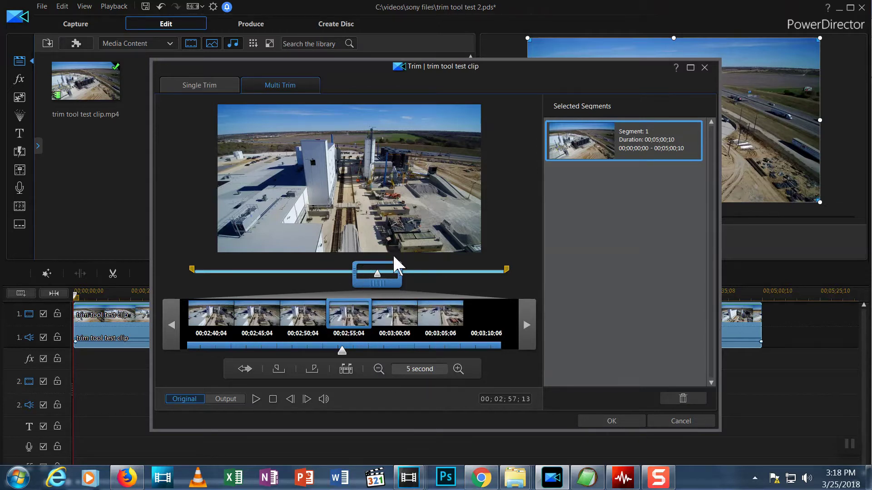
{"action": "left_click", "coordinate": [458, 369]}
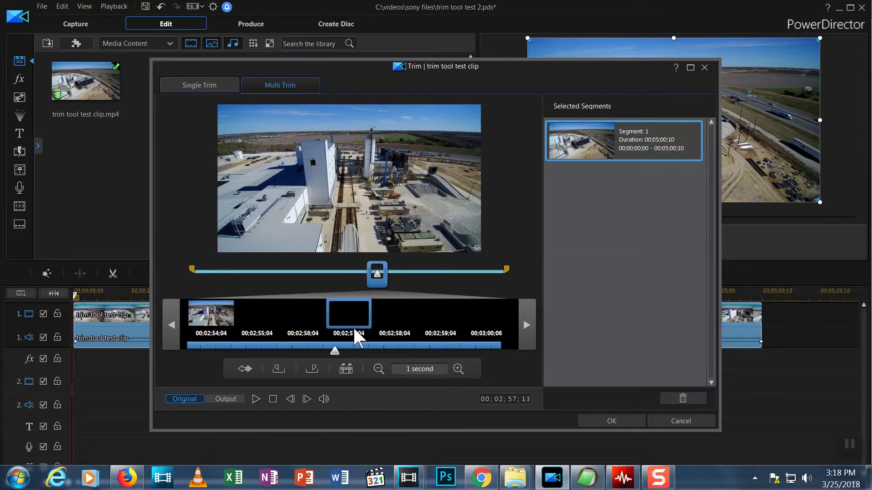
{"action": "left_click", "coordinate": [453, 374]}
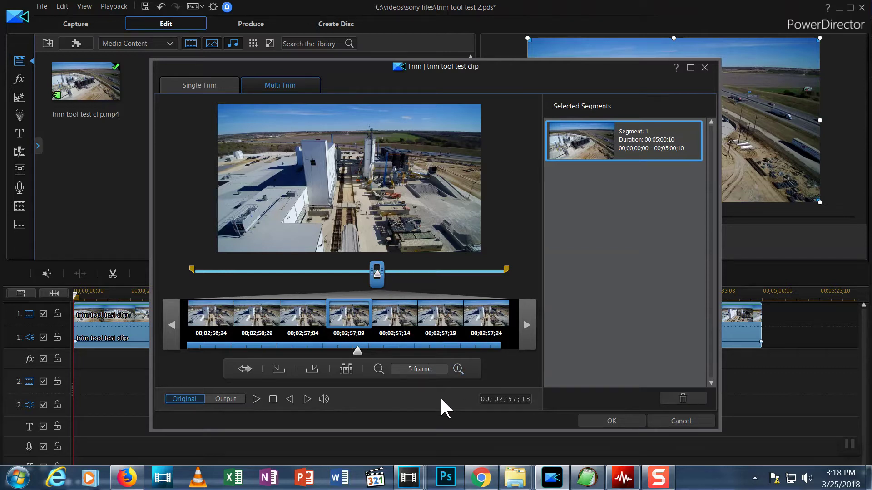
{"action": "left_click", "coordinate": [462, 368]}
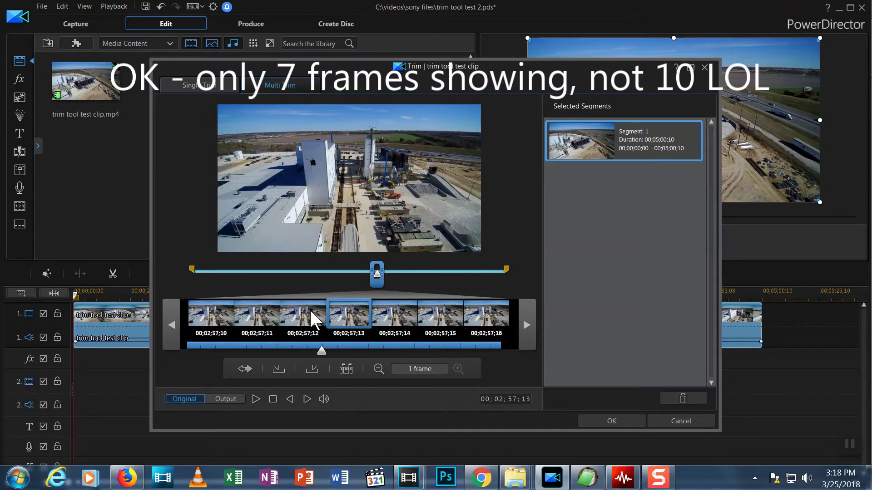
Step through frames to settle on 00;02;57;12, then zoom back out to ten-second steps.
{"action": "left_click", "coordinate": [218, 320]}
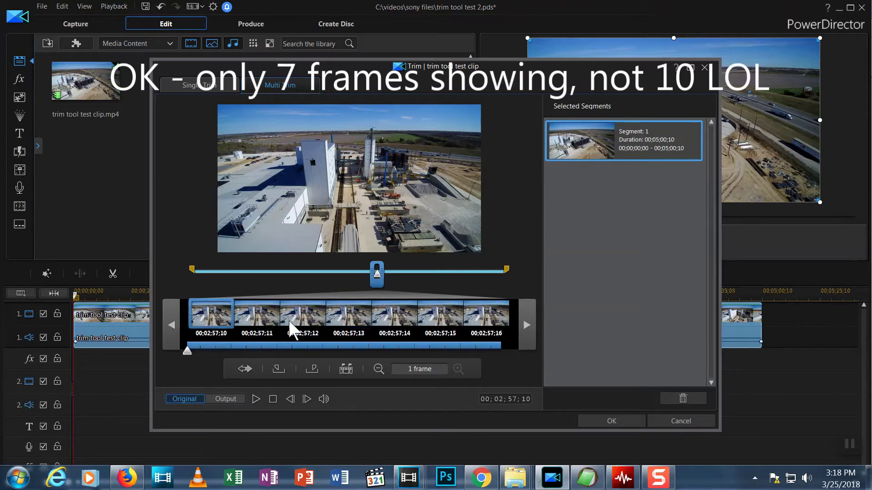
{"action": "left_click", "coordinate": [345, 311]}
{"action": "left_click", "coordinate": [422, 313]}
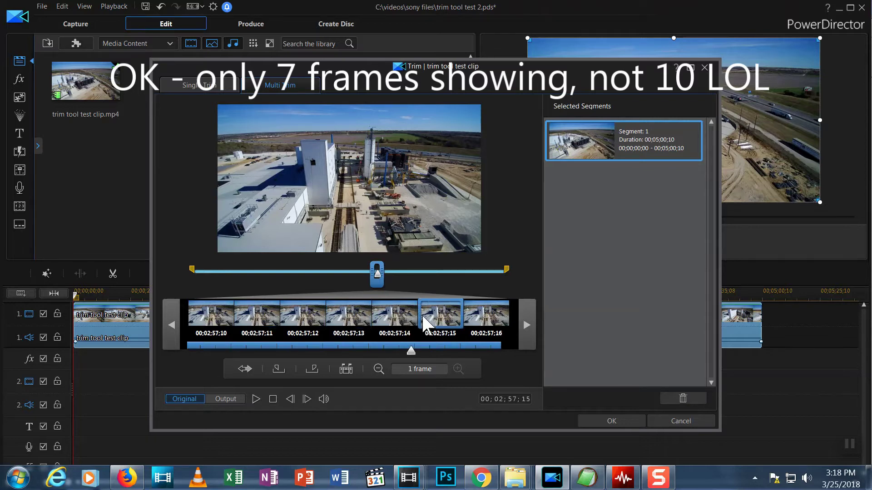
{"action": "left_click", "coordinate": [465, 315]}
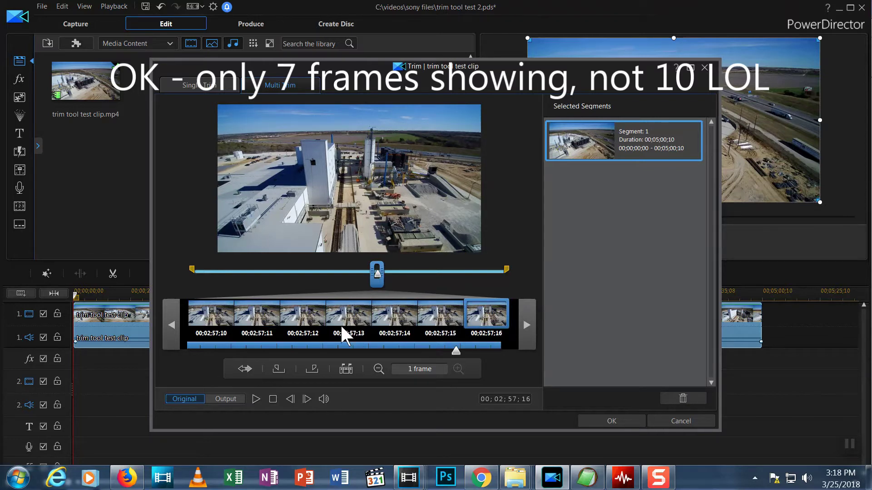
{"action": "left_click", "coordinate": [301, 320]}
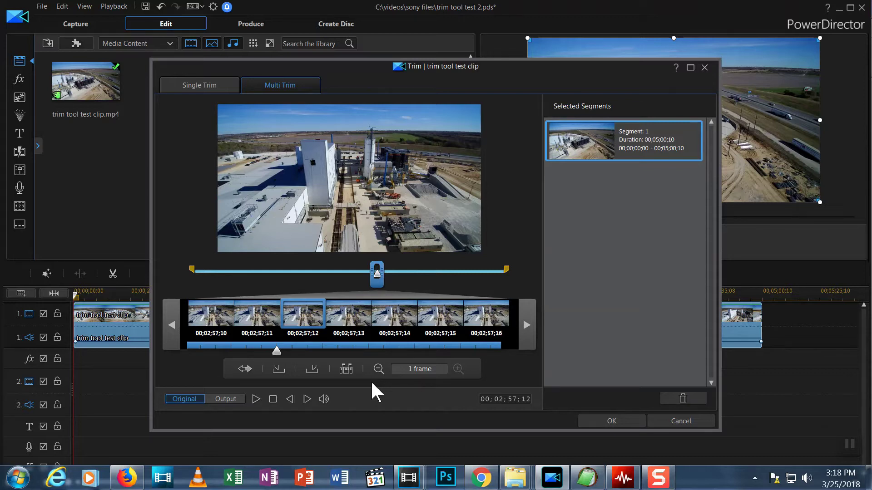
{"action": "left_click", "coordinate": [378, 368]}
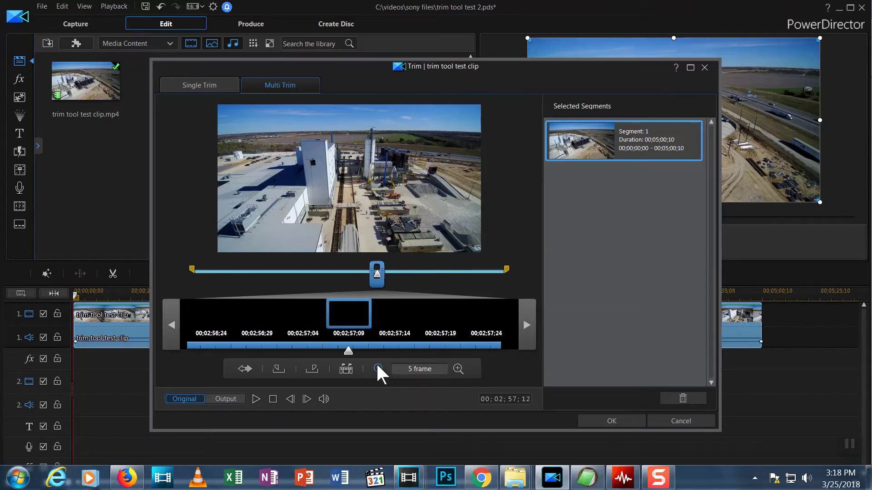
{"action": "left_click", "coordinate": [378, 368]}
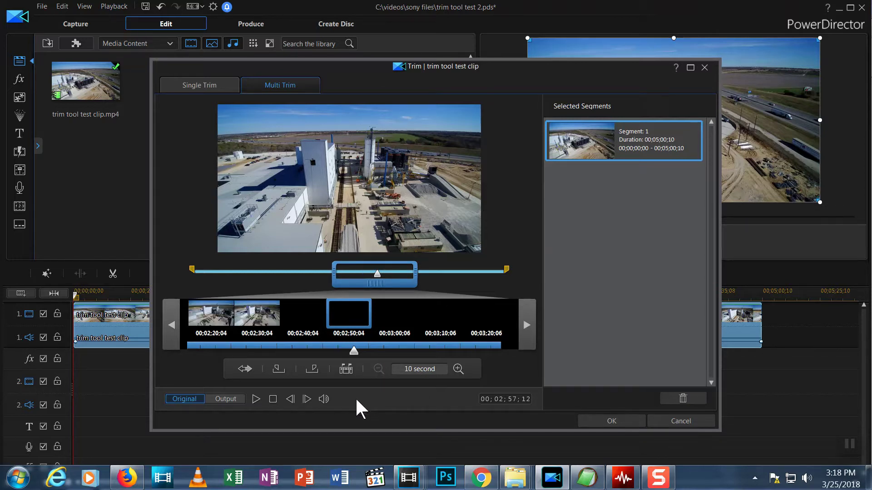
Browse the clip with the filmstrip arrows and set the playback position to 00;02;20;13.
{"action": "mouse_move", "coordinate": [379, 286]}
{"action": "left_mouse_down"}
{"action": "mouse_move", "coordinate": [331, 292]}
{"action": "mouse_move", "coordinate": [399, 298]}
{"action": "mouse_move", "coordinate": [368, 297]}
{"action": "mouse_move", "coordinate": [378, 297]}
{"action": "left_mouse_up"}
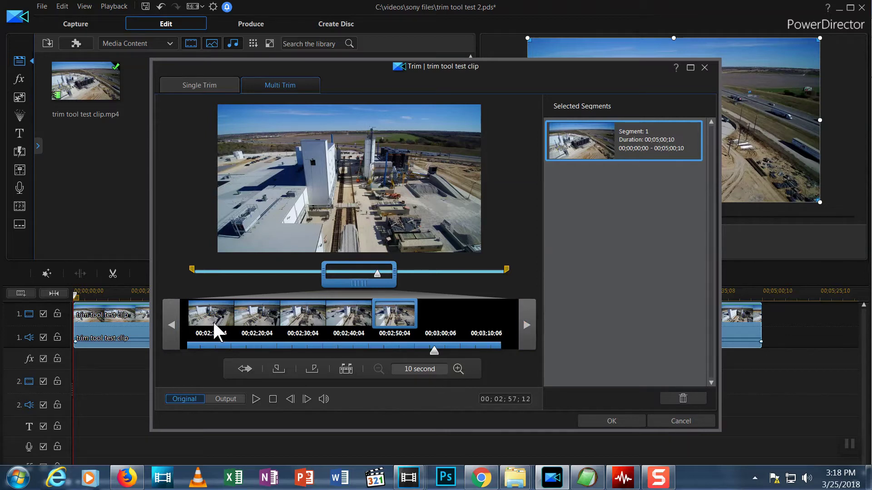
{"action": "left_click", "coordinate": [173, 323]}
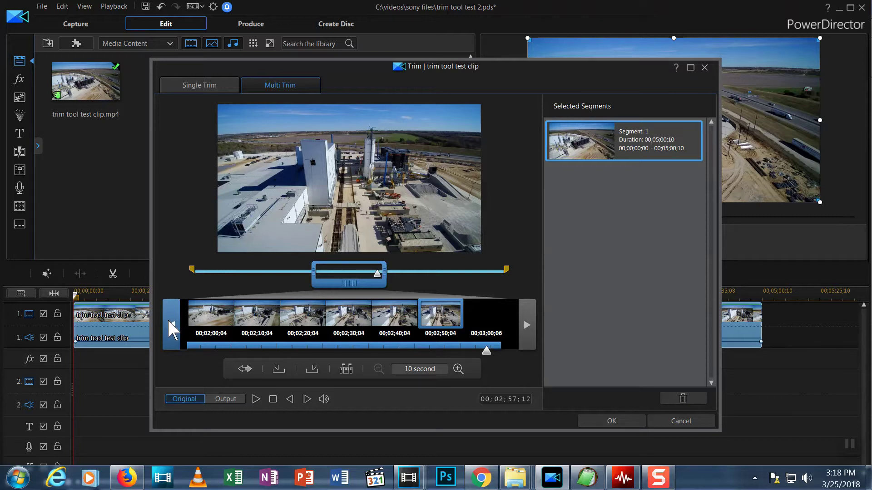
{"action": "left_click", "coordinate": [169, 322]}
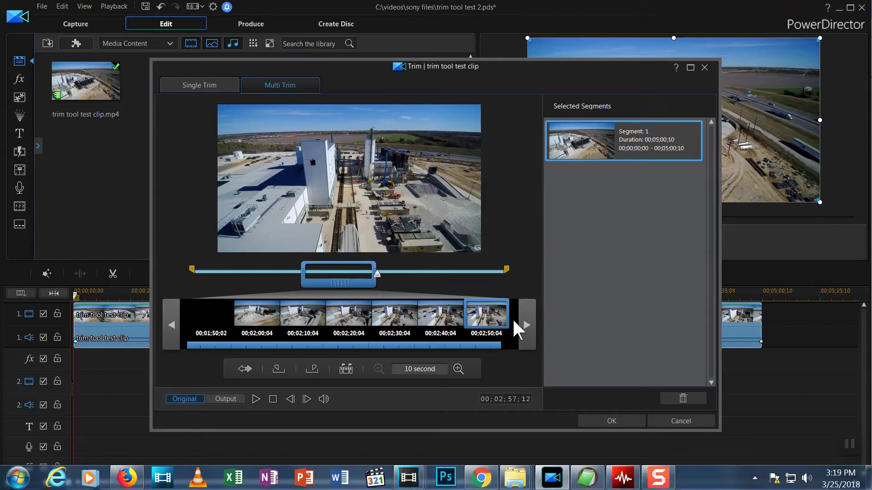
{"action": "left_click", "coordinate": [530, 331]}
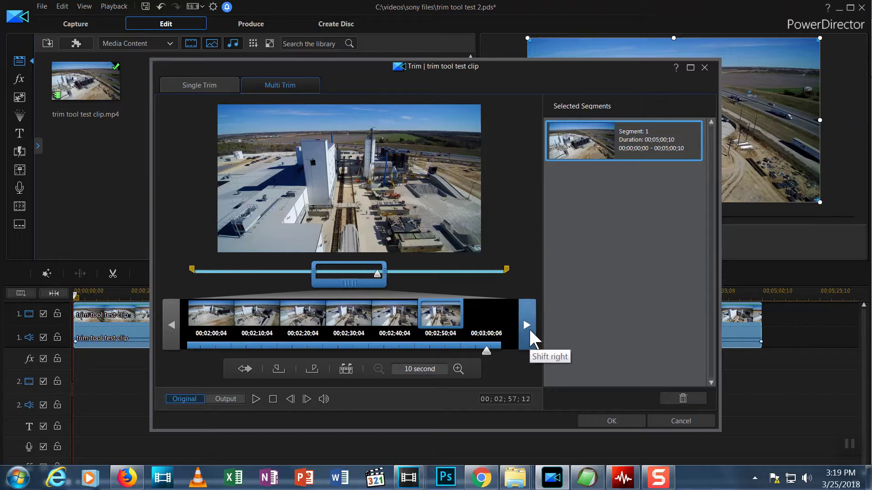
{"action": "left_click", "coordinate": [529, 328]}
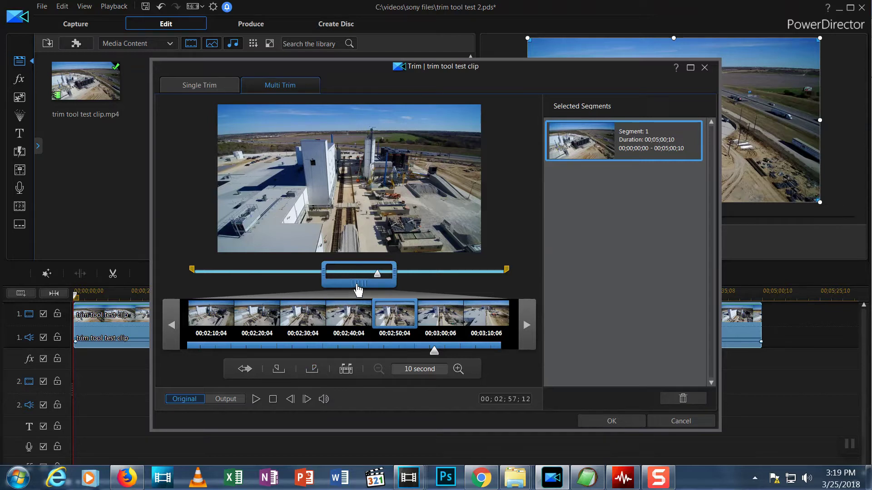
{"action": "left_click_drag", "start_coordinate": [356, 284], "coordinate": [310, 328]}
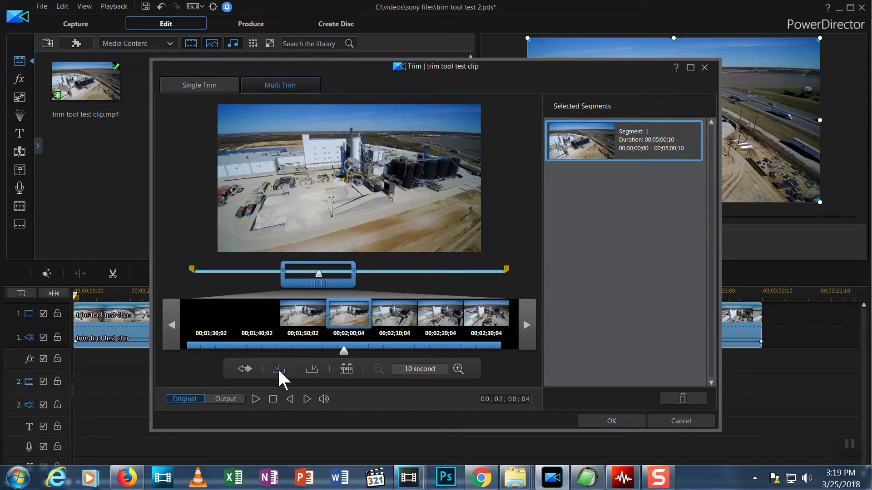
{"action": "left_click_drag", "start_coordinate": [319, 274], "coordinate": [340, 274]}
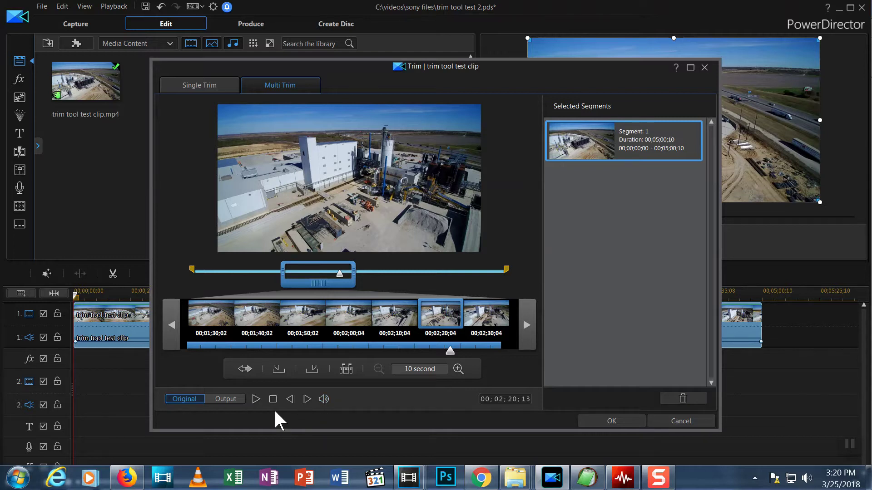
Play from the clip start to 00;00;28;28 and set Mark In there.
{"action": "left_click", "coordinate": [187, 275]}
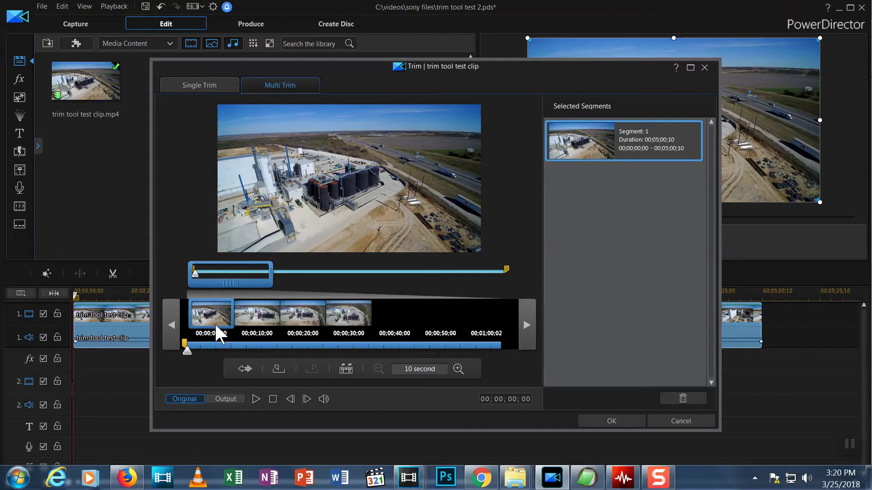
{"action": "left_click", "coordinate": [304, 319]}
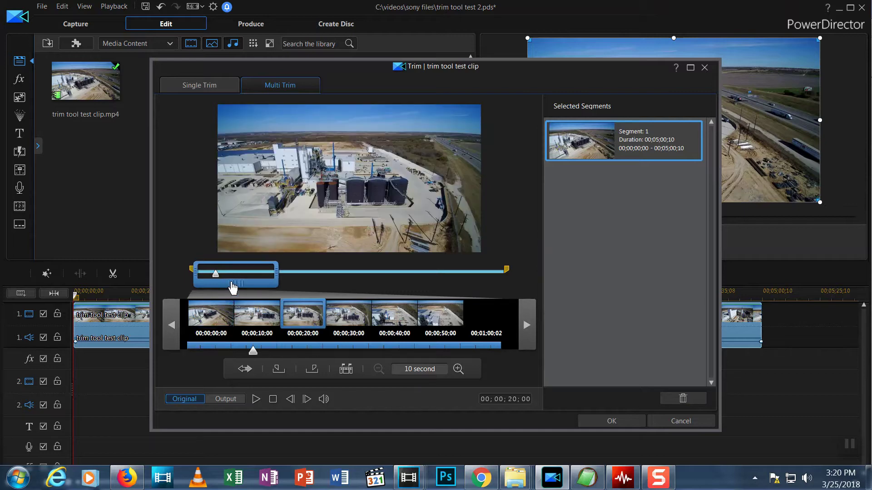
{"action": "left_click_drag", "start_coordinate": [216, 274], "coordinate": [224, 276]}
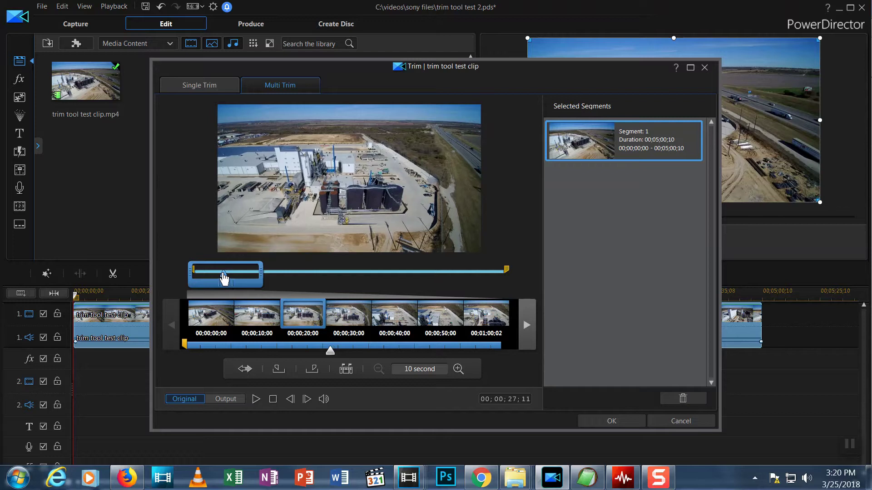
{"action": "left_click", "coordinate": [254, 399]}
{"action": "left_click", "coordinate": [254, 399]}
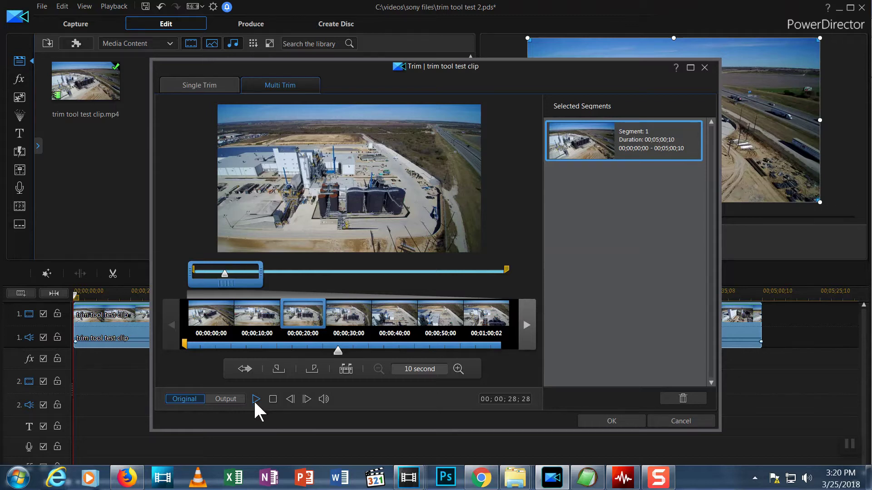
{"action": "left_click", "coordinate": [277, 367]}
Play on to 00;00;38;17 and set Mark Out, keeping a 9-second segment.
{"action": "left_click", "coordinate": [255, 399]}
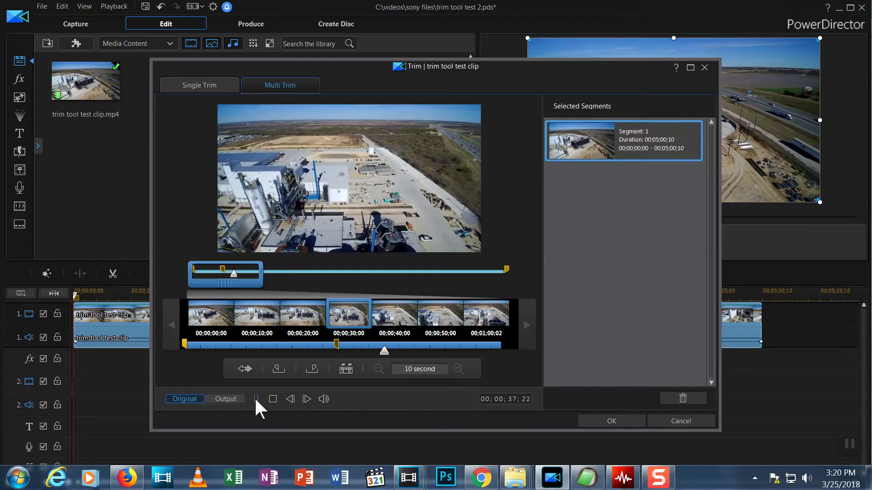
{"action": "left_click", "coordinate": [256, 399]}
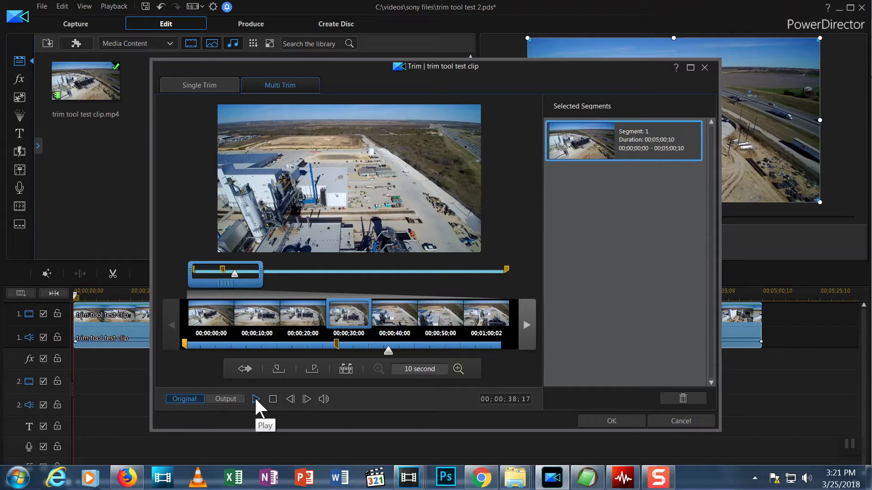
{"action": "left_click", "coordinate": [311, 369]}
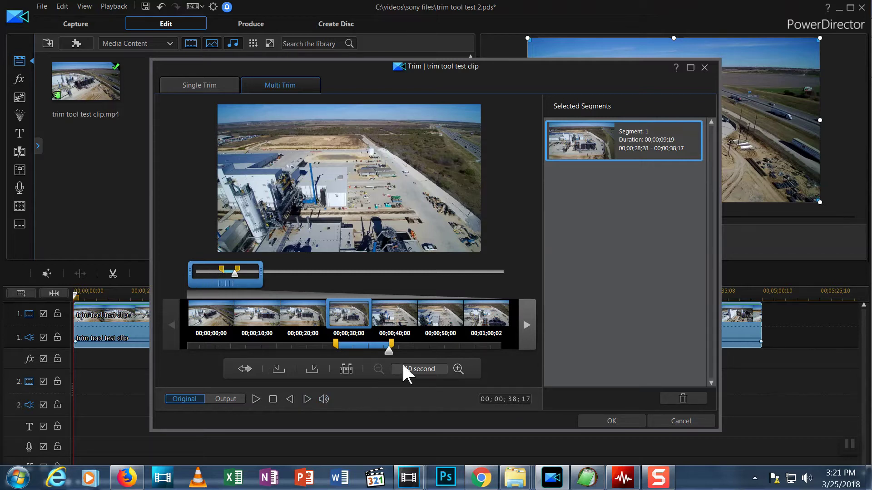
Move the view to around 00;01;30 and mark a second segment's start at 00;01;35;27.
{"action": "left_click_drag", "start_coordinate": [243, 287], "coordinate": [329, 287]}
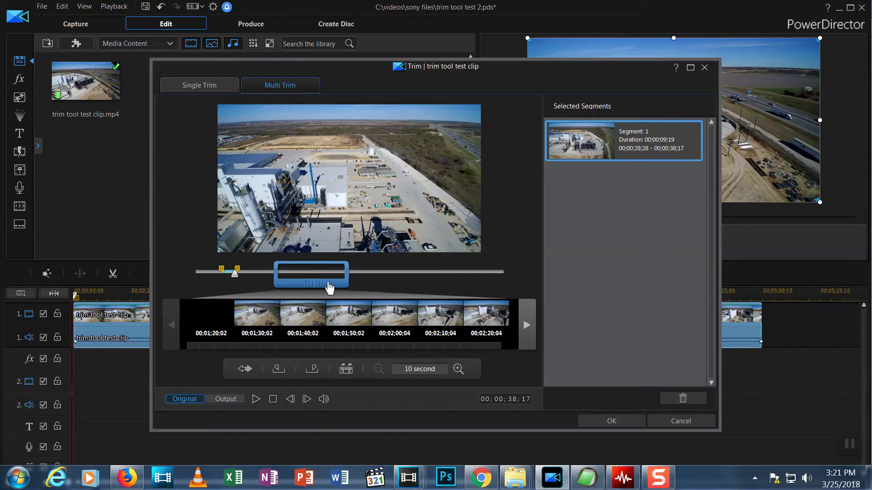
{"action": "left_click_drag", "start_coordinate": [329, 287], "coordinate": [313, 287]}
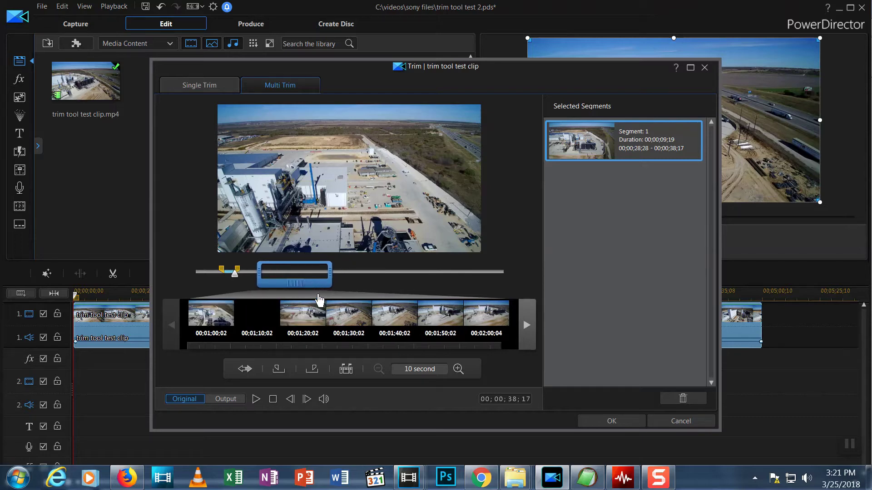
{"action": "left_click", "coordinate": [341, 328]}
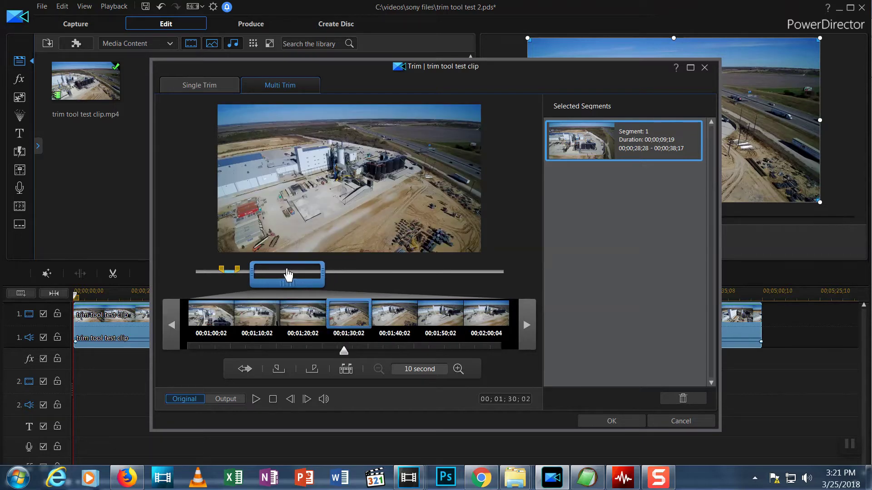
{"action": "left_click_drag", "start_coordinate": [288, 279], "coordinate": [284, 279]}
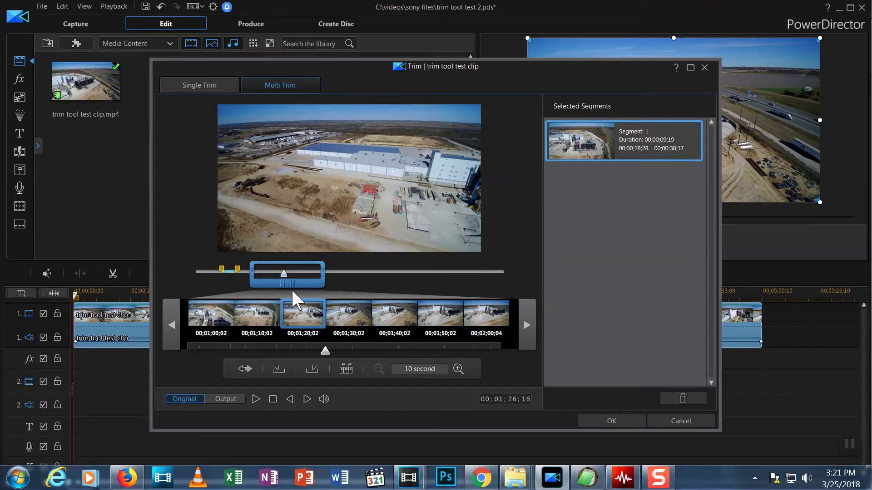
{"action": "left_click", "coordinate": [255, 401]}
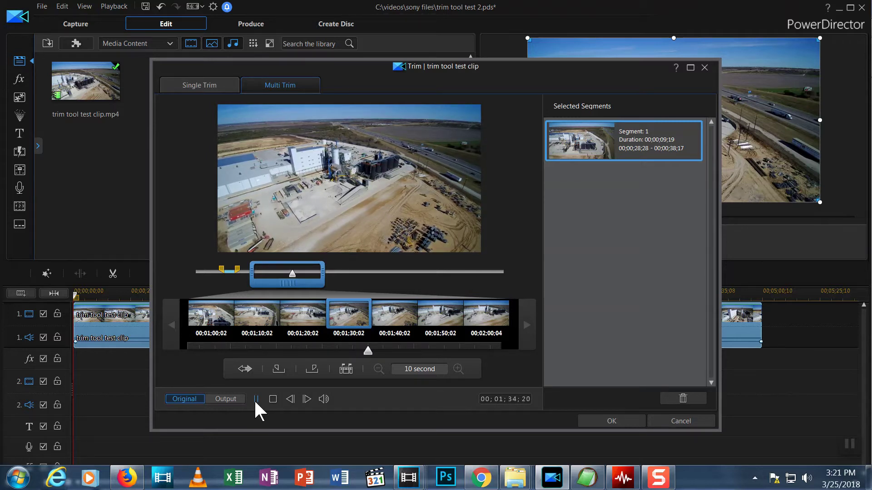
{"action": "left_click", "coordinate": [255, 399]}
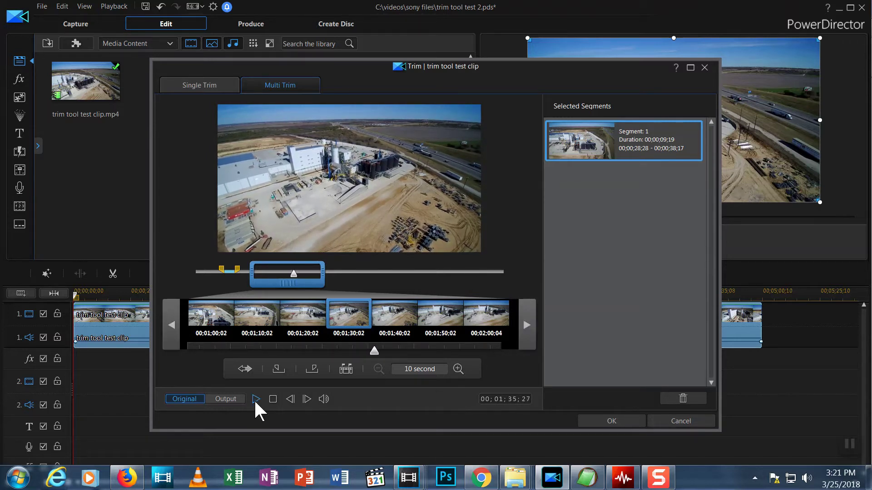
{"action": "left_click", "coordinate": [277, 370]}
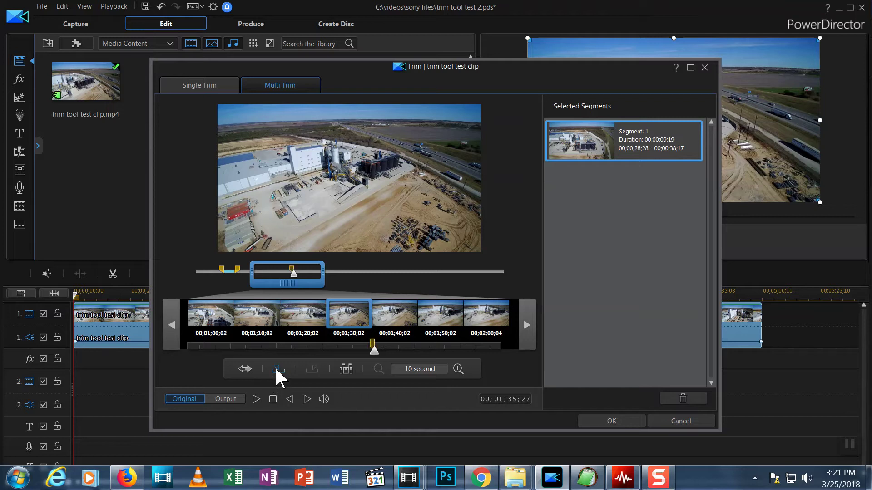
Play ahead to 00;01;46;12 and zoom the filmstrip to five-second steps.
{"action": "left_click", "coordinate": [257, 399]}
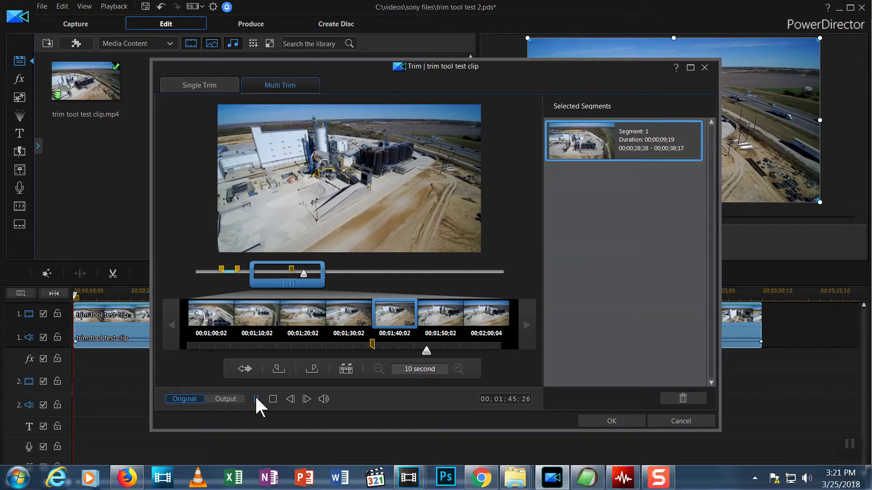
{"action": "left_click", "coordinate": [256, 400]}
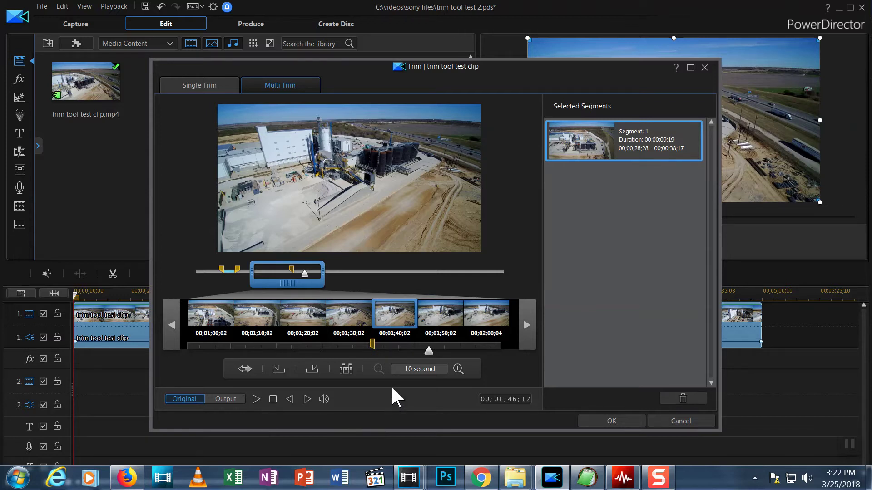
{"action": "left_click", "coordinate": [457, 369]}
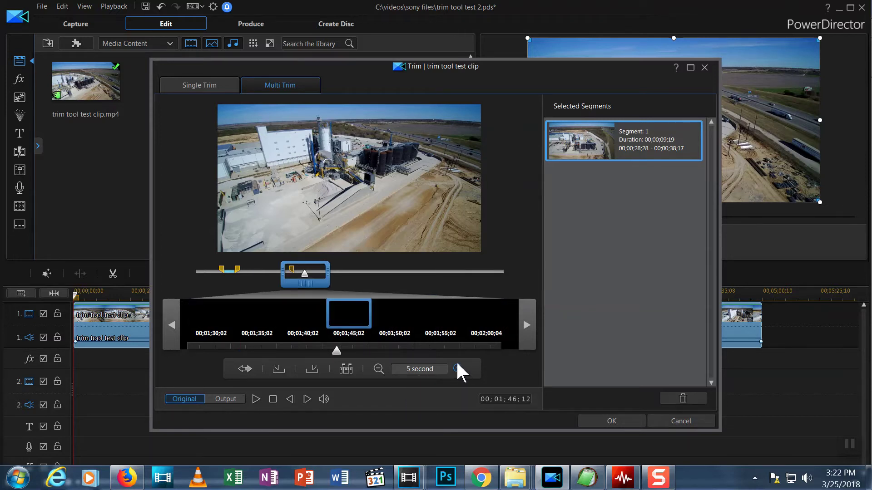
Step frame by frame to 00;01;44;23 and Mark Out, adding Segment 2 of 00;00;08;26.
{"action": "left_click", "coordinate": [456, 368]}
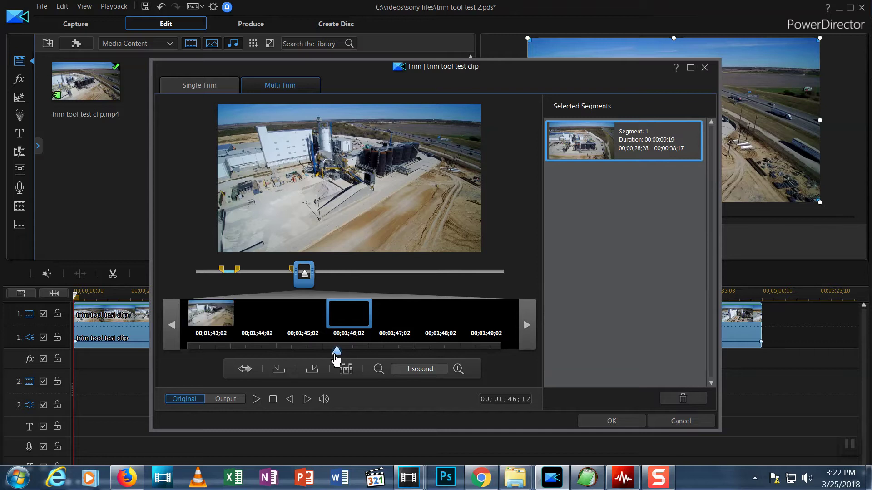
{"action": "left_click_drag", "start_coordinate": [336, 350], "coordinate": [248, 351]}
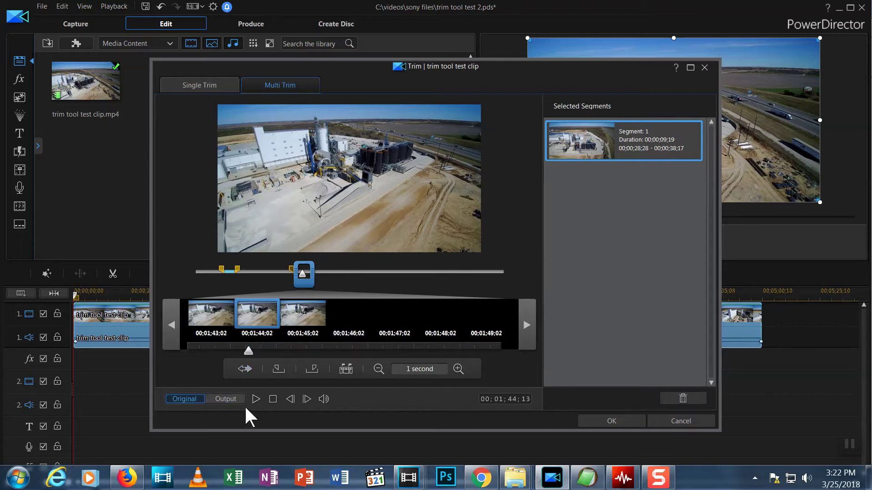
{"action": "left_click", "coordinate": [307, 399]}
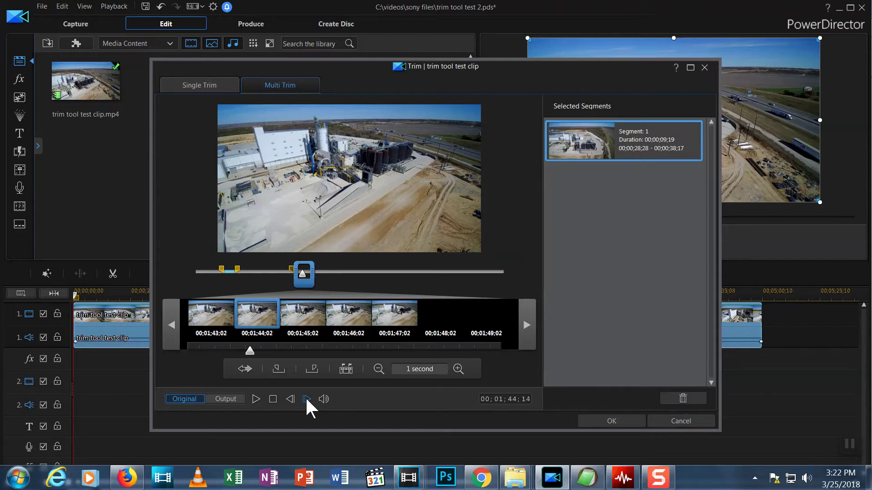
{"action": "left_click", "coordinate": [307, 399]}
{"action": "left_click", "coordinate": [307, 399]}
{"action": "left_click", "coordinate": [307, 399]}
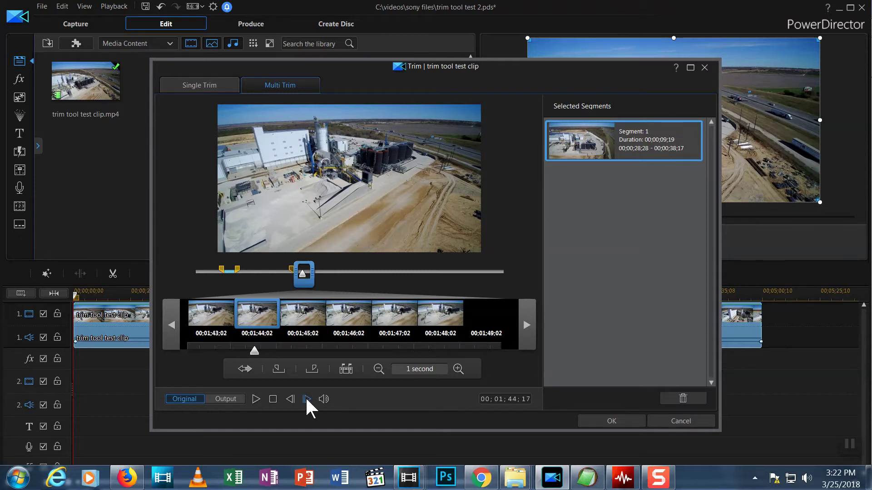
{"action": "left_click", "coordinate": [307, 399]}
{"action": "left_click", "coordinate": [306, 398]}
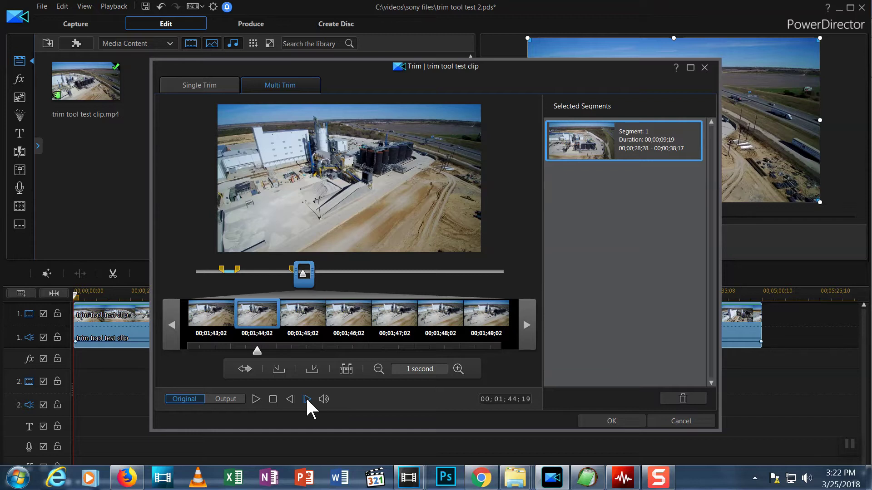
{"action": "left_click", "coordinate": [306, 398]}
{"action": "left_click", "coordinate": [307, 398]}
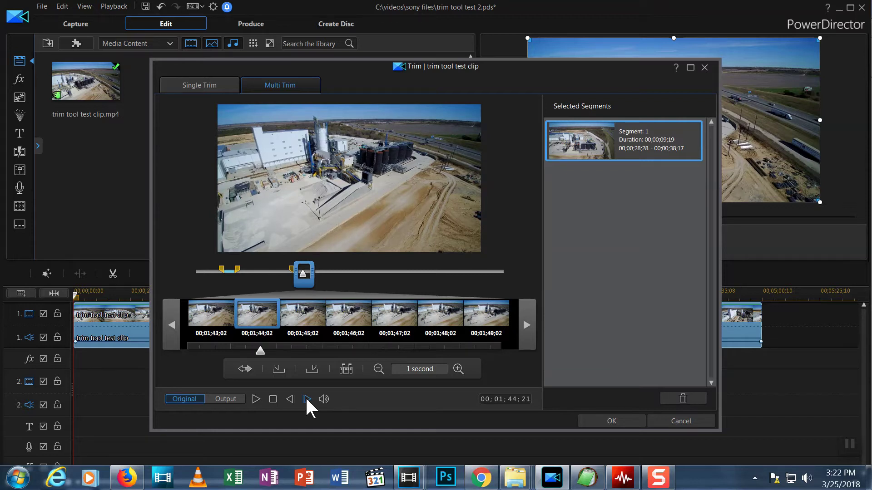
{"action": "left_click", "coordinate": [307, 399]}
{"action": "left_click", "coordinate": [307, 399]}
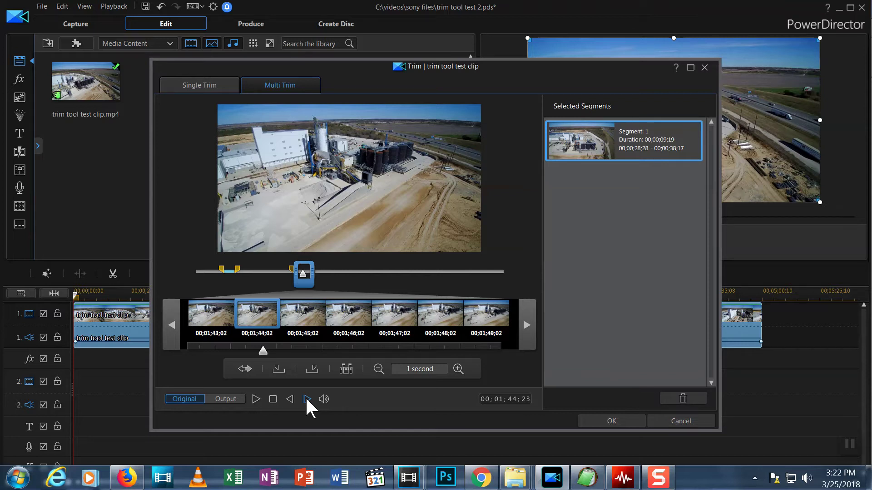
{"action": "left_click", "coordinate": [314, 367]}
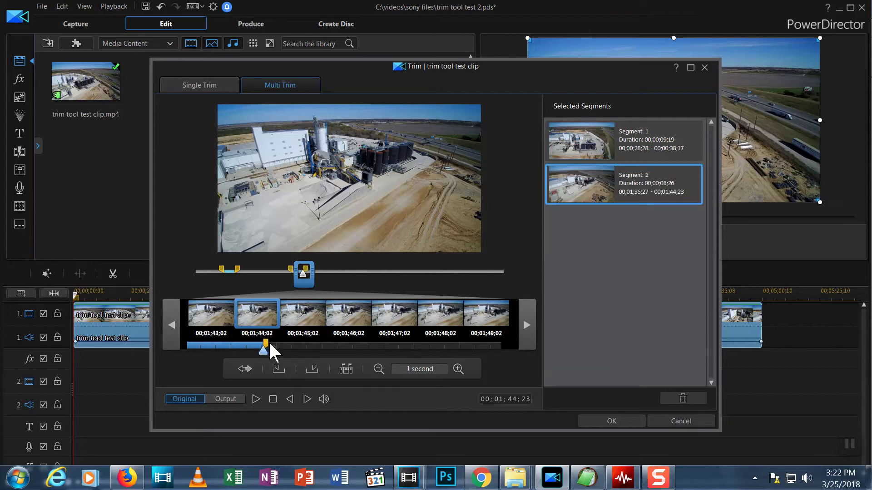
Zoom the filmstrip out to 10-second steps and place the playhead at 00;02;22;06.
{"action": "left_click_drag", "start_coordinate": [303, 286], "coordinate": [323, 286]}
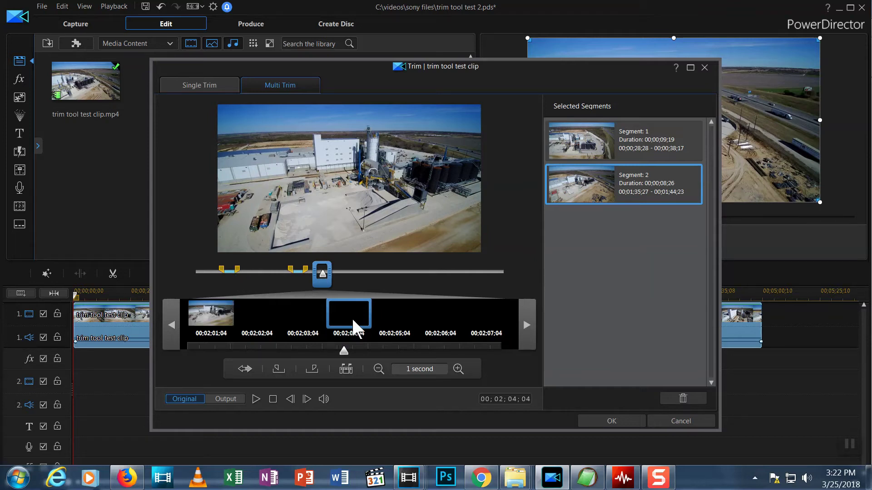
{"action": "left_click", "coordinate": [457, 368]}
{"action": "left_click", "coordinate": [457, 369]}
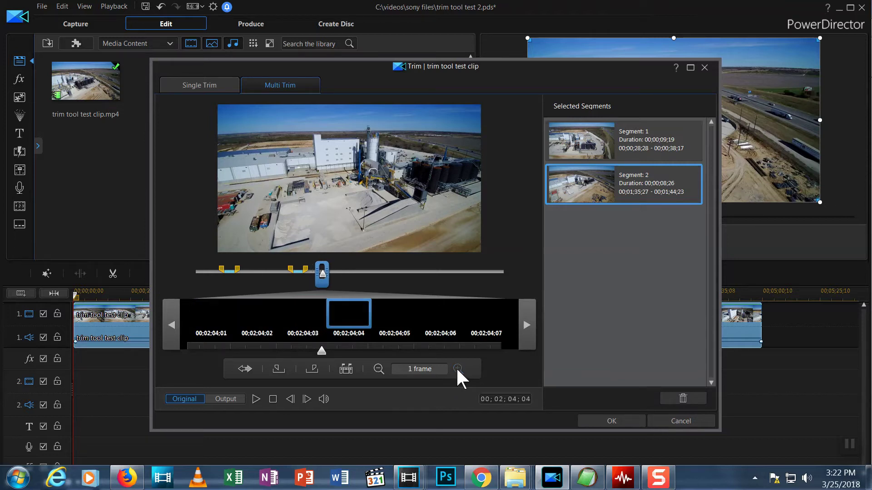
{"action": "left_click", "coordinate": [376, 367]}
{"action": "left_click", "coordinate": [377, 364]}
{"action": "left_click", "coordinate": [377, 367]}
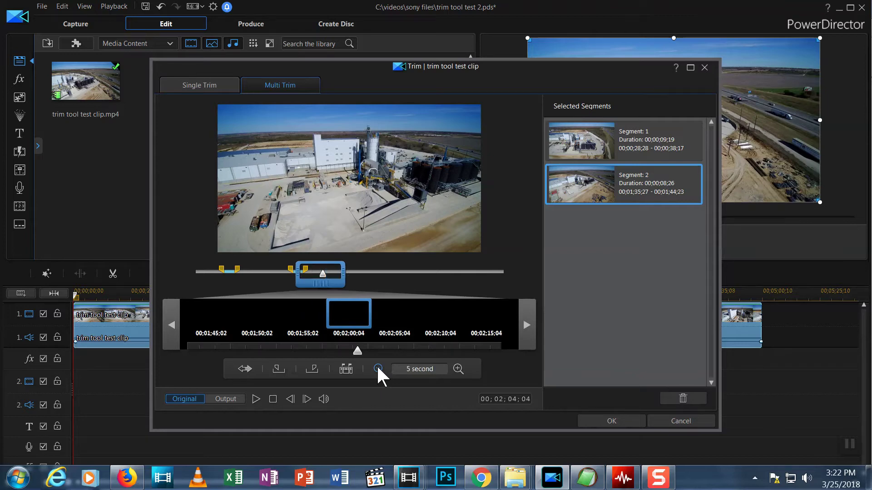
{"action": "left_click", "coordinate": [378, 367]}
{"action": "left_click_drag", "start_coordinate": [338, 359], "coordinate": [414, 351]}
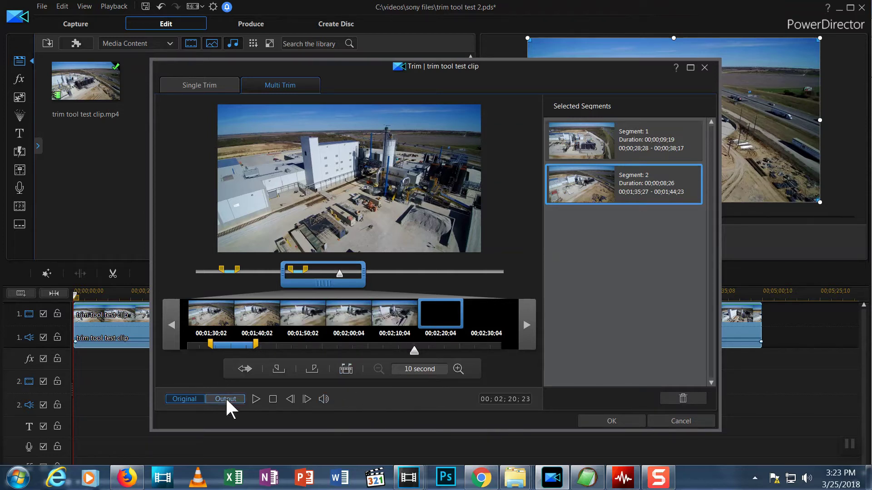
{"action": "left_click", "coordinate": [252, 400]}
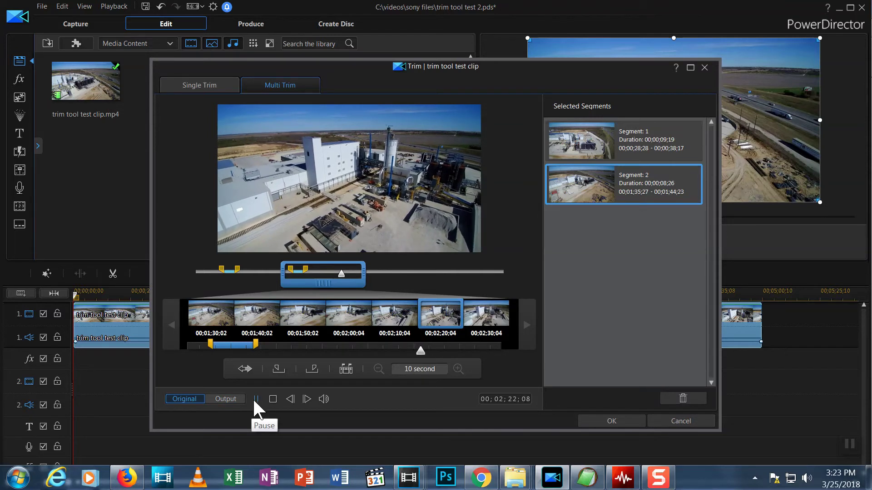
{"action": "left_click", "coordinate": [254, 400]}
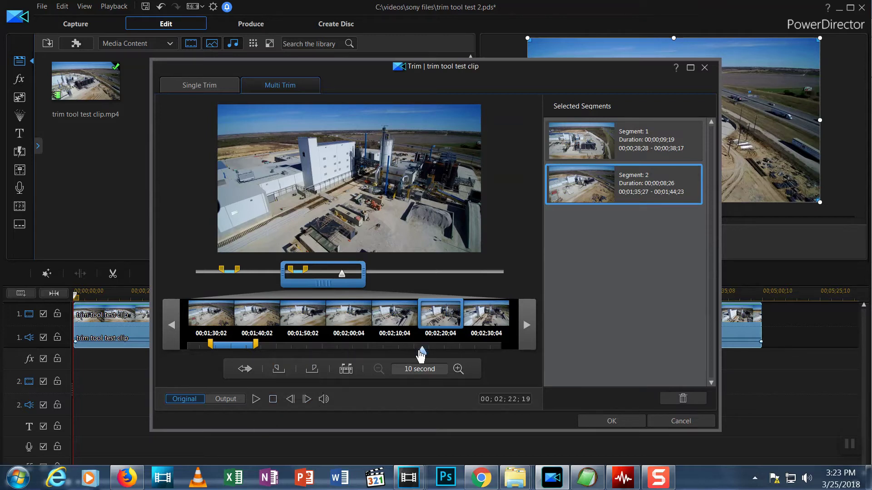
{"action": "left_click_drag", "start_coordinate": [422, 351], "coordinate": [420, 352]}
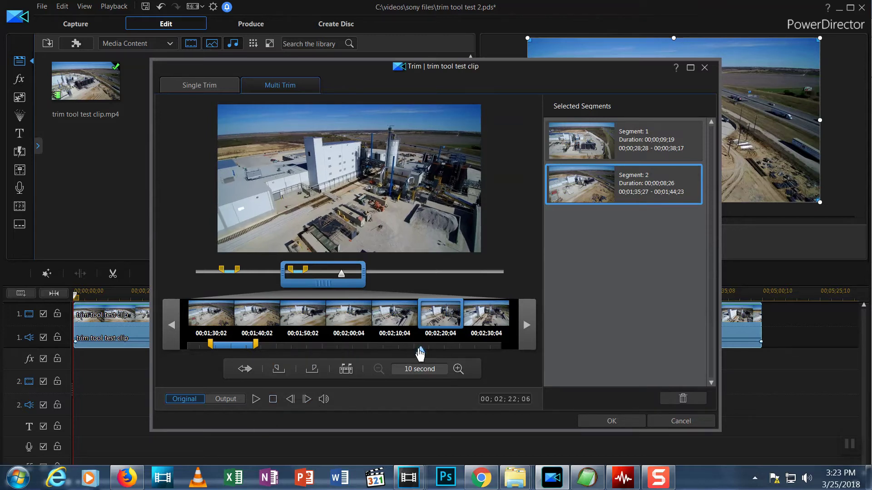
Mark 00;02;22;06 to 00;02;30;15 as the third kept section, then jump to 00;02;50;04.
{"action": "left_click", "coordinate": [282, 370]}
{"action": "left_click", "coordinate": [257, 398]}
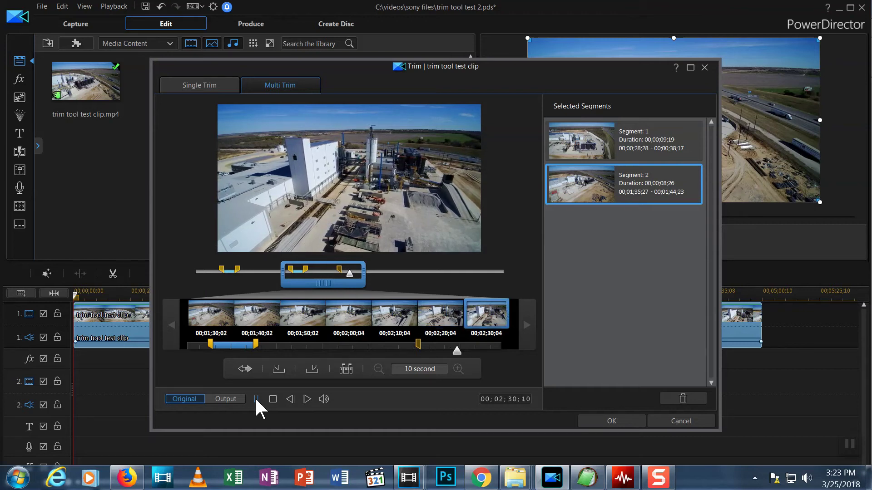
{"action": "left_click", "coordinate": [256, 400]}
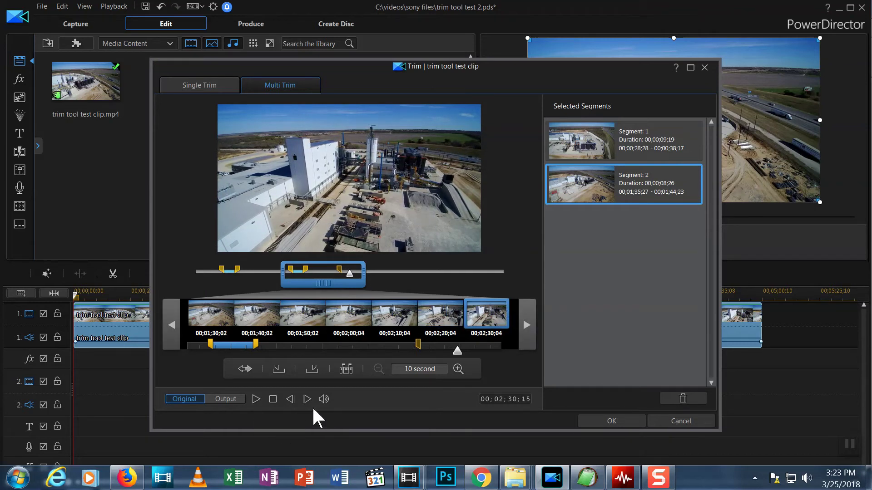
{"action": "left_click", "coordinate": [312, 369]}
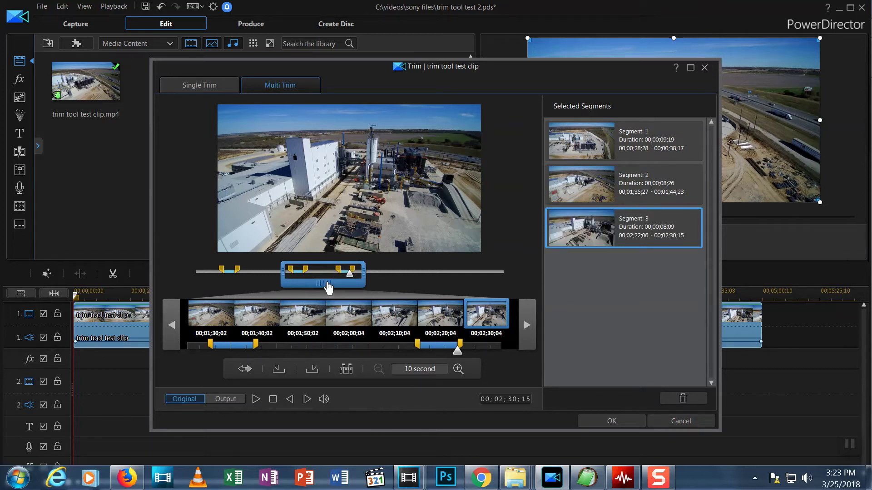
{"action": "left_click_drag", "start_coordinate": [326, 284], "coordinate": [371, 285]}
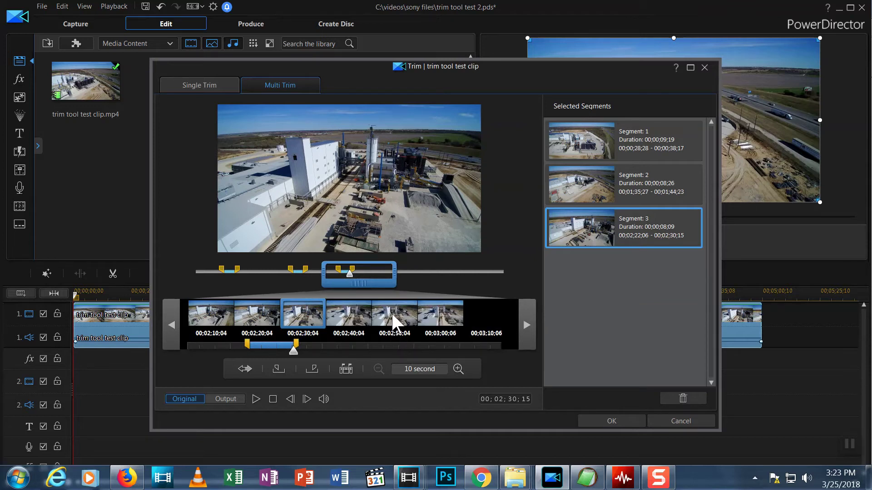
{"action": "left_click", "coordinate": [406, 322]}
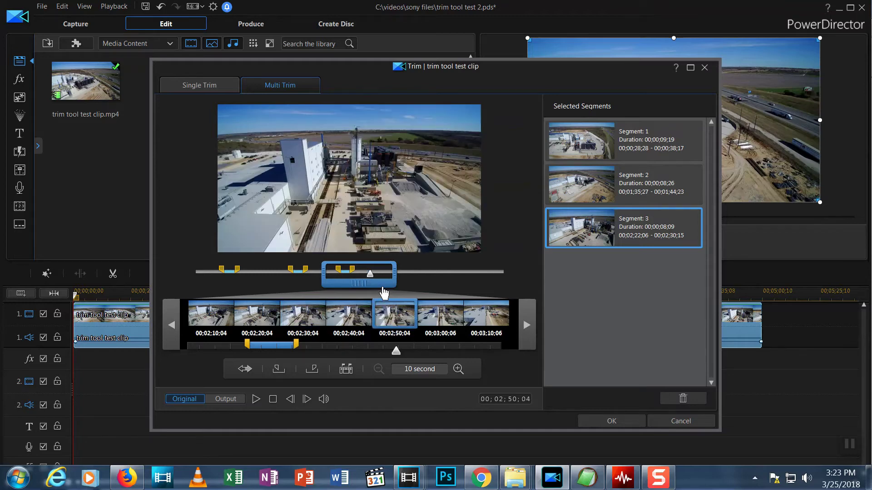
Start the fourth kept section with a Mark In at 00;02;57;16.
{"action": "left_click_drag", "start_coordinate": [396, 353], "coordinate": [425, 357]}
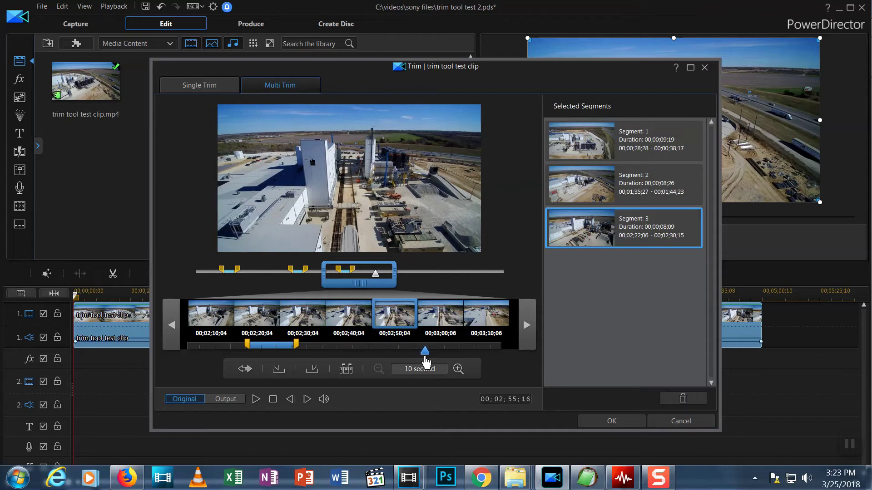
{"action": "left_click", "coordinate": [257, 399]}
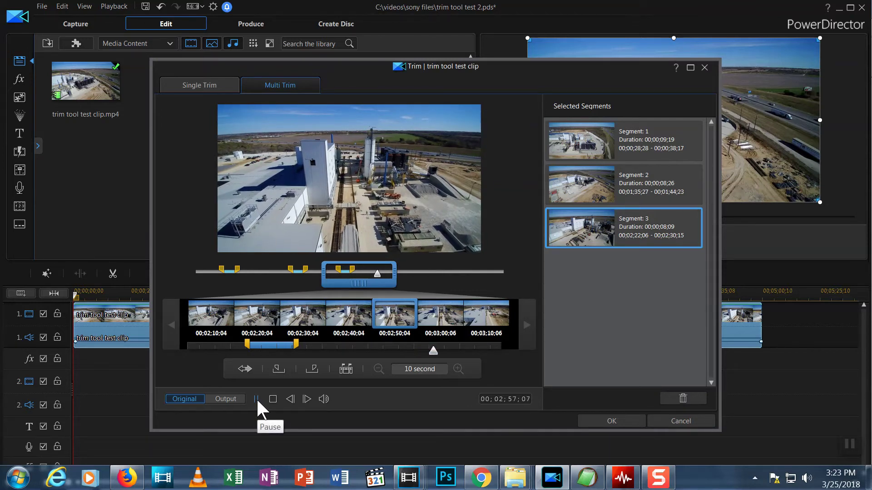
{"action": "left_click", "coordinate": [257, 399]}
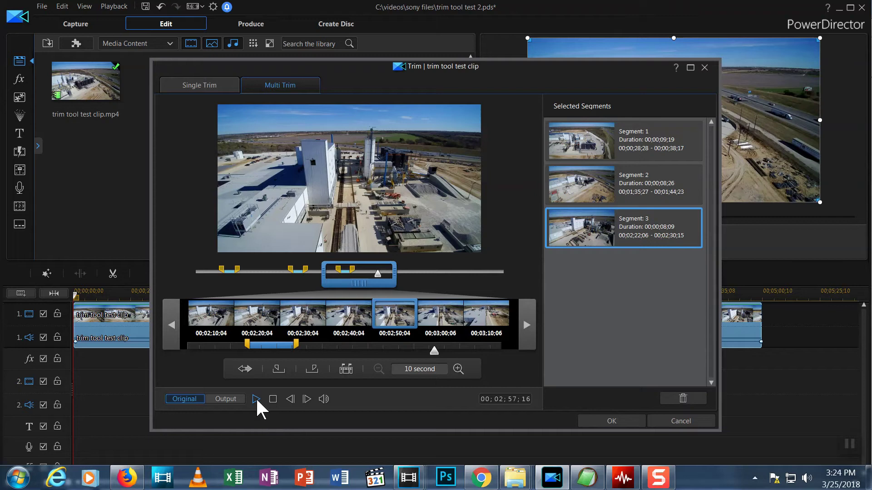
{"action": "left_click", "coordinate": [275, 371]}
Move the filmstrip about 30 seconds later and Mark Out at 00;03;23;29.
{"action": "left_click", "coordinate": [497, 352]}
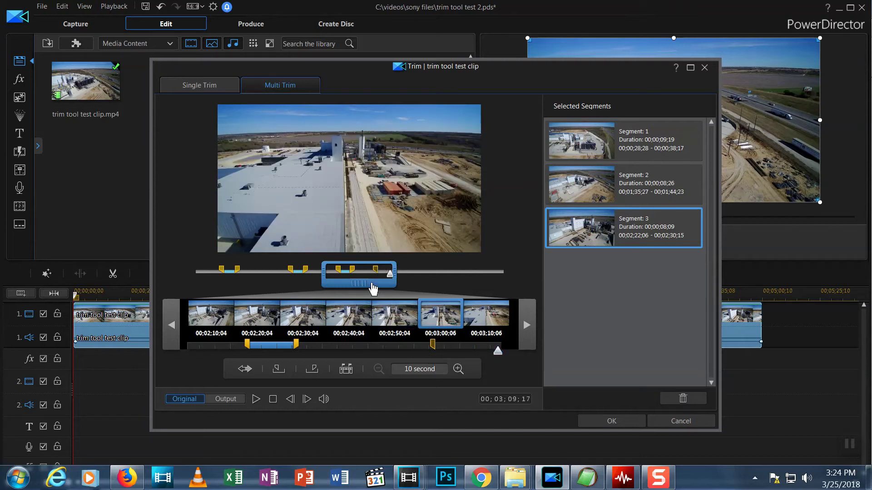
{"action": "left_click_drag", "start_coordinate": [373, 287], "coordinate": [415, 288]}
{"action": "scroll", "coordinate": [402, 318], "scroll_direction": "up", "scroll_amount": 1}
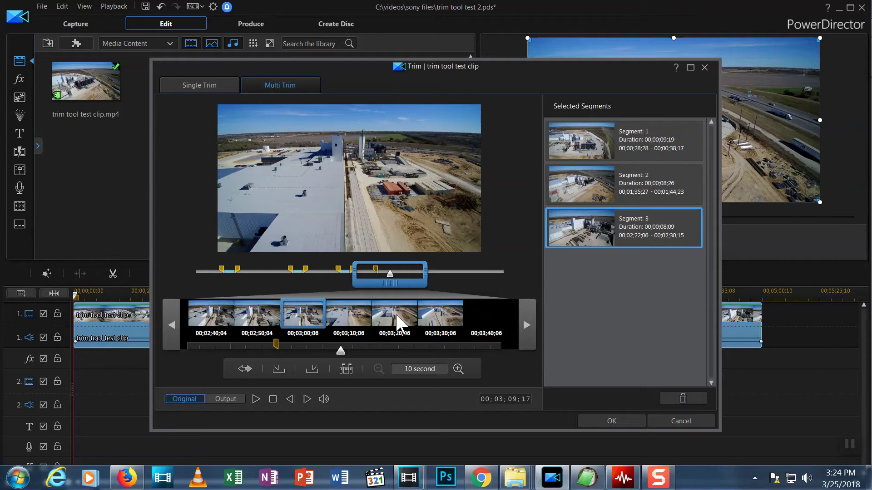
{"action": "left_click", "coordinate": [395, 313]}
{"action": "left_click_drag", "start_coordinate": [395, 350], "coordinate": [410, 351]}
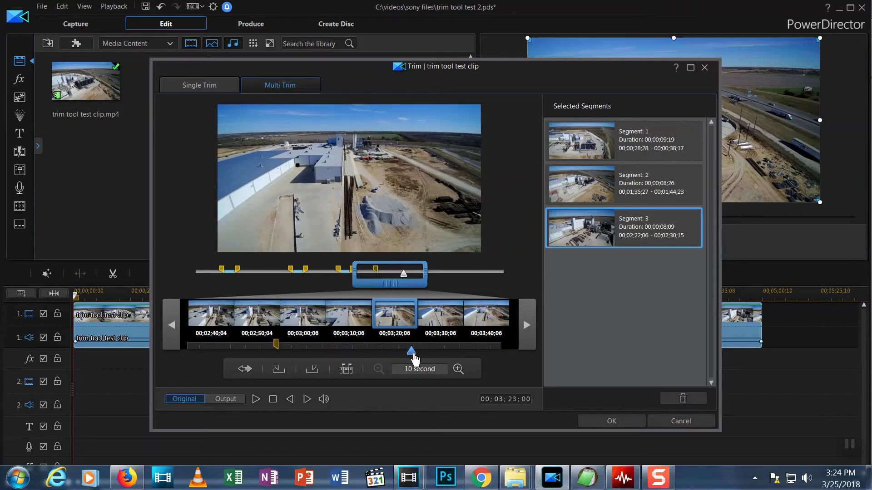
{"action": "left_click", "coordinate": [255, 400]}
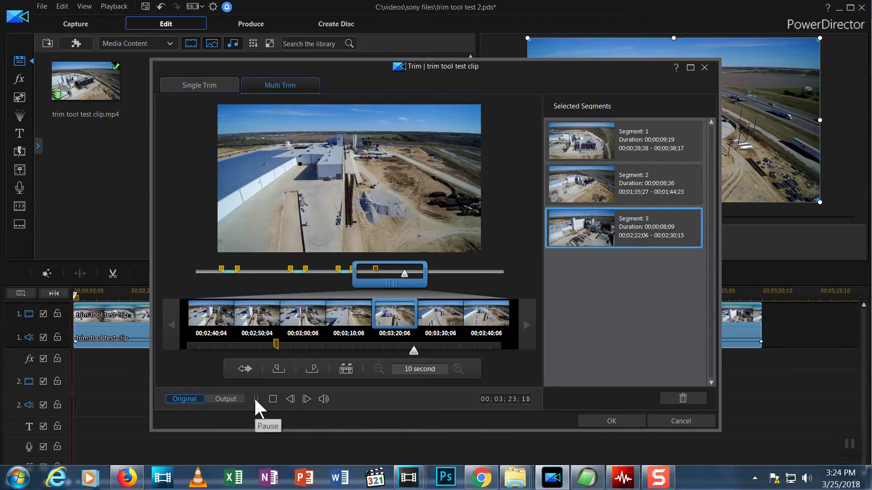
{"action": "left_click", "coordinate": [256, 399]}
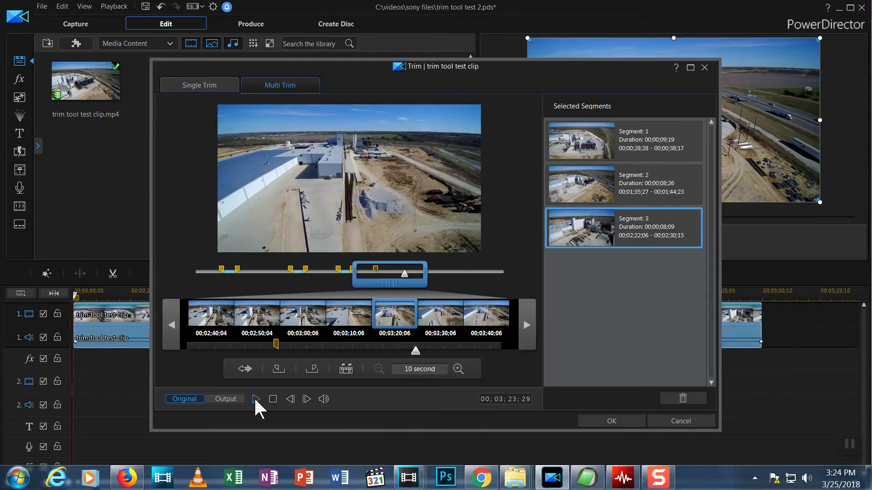
{"action": "left_click", "coordinate": [313, 368]}
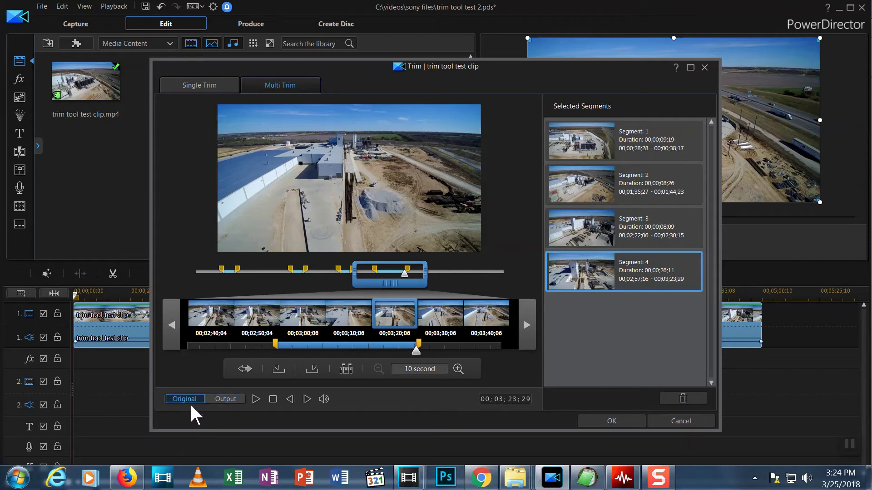
Return the playhead to Segment 1 and play the preview in Output mode instead of Original.
{"action": "left_click", "coordinate": [256, 399]}
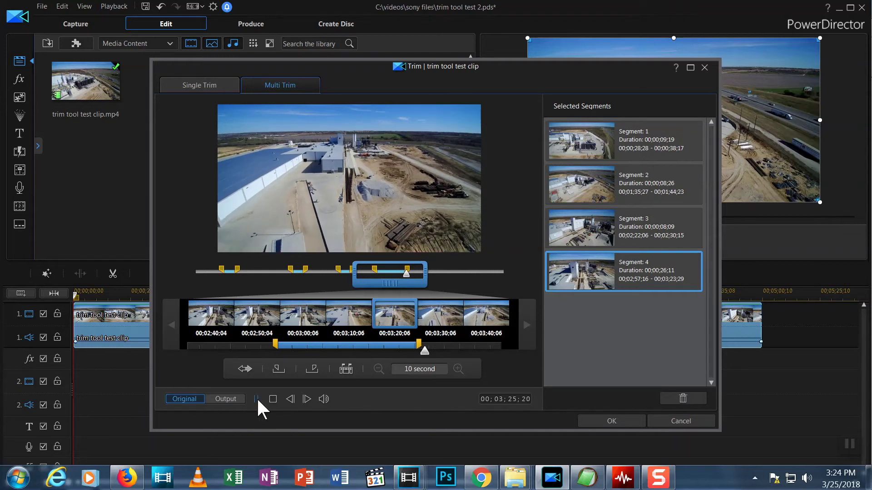
{"action": "left_click", "coordinate": [257, 399]}
{"action": "left_click_drag", "start_coordinate": [424, 354], "coordinate": [330, 351]}
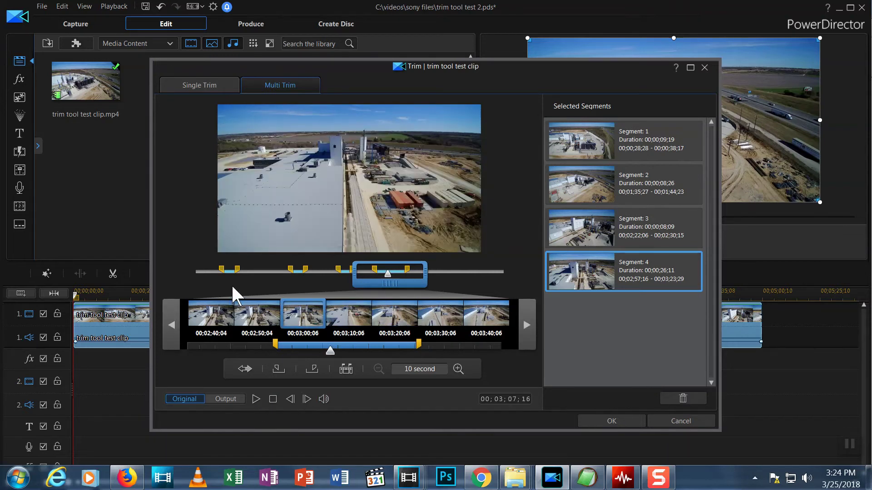
{"action": "left_click_drag", "start_coordinate": [389, 277], "coordinate": [229, 286]}
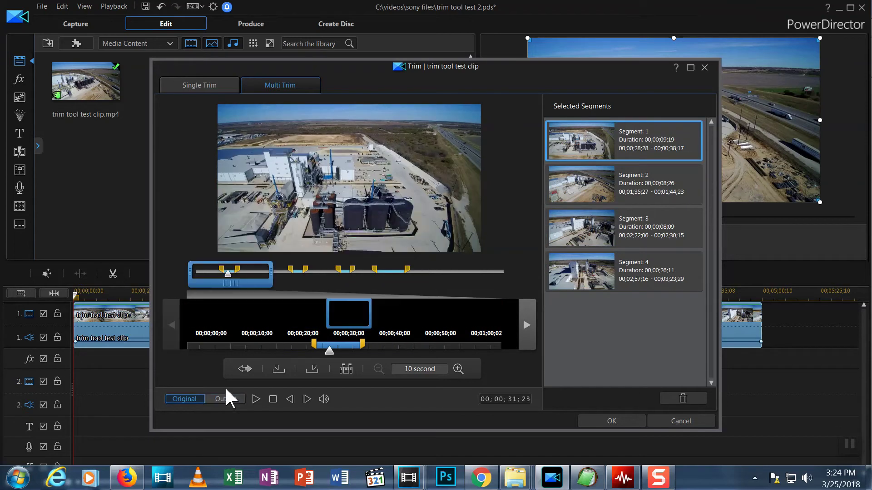
{"action": "left_click", "coordinate": [256, 398]}
{"action": "left_click", "coordinate": [232, 396]}
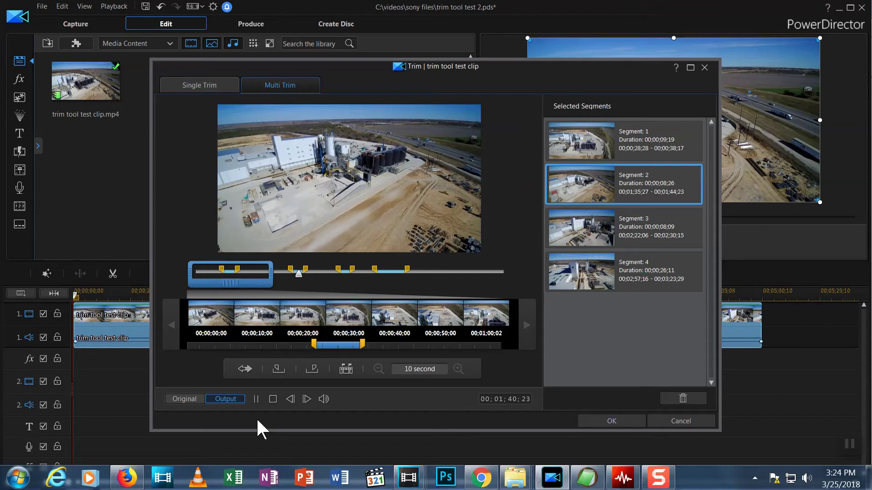
{"action": "left_click", "coordinate": [256, 397]}
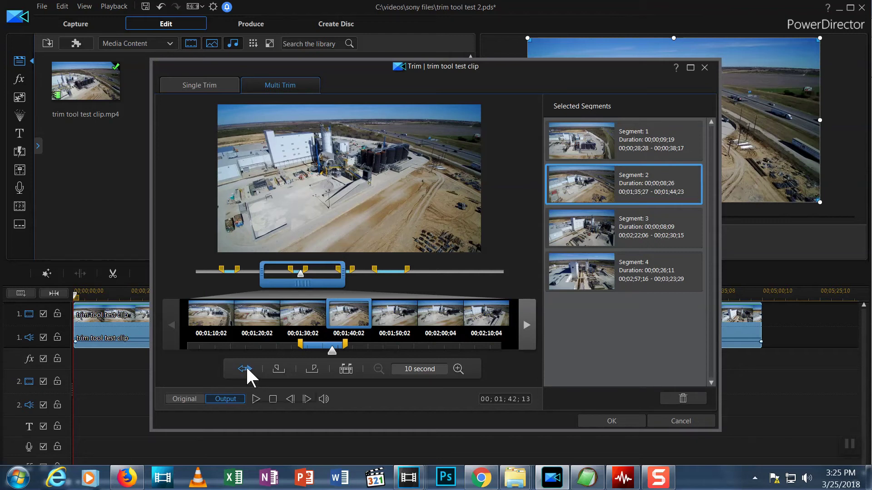
{"action": "left_click", "coordinate": [245, 368]}
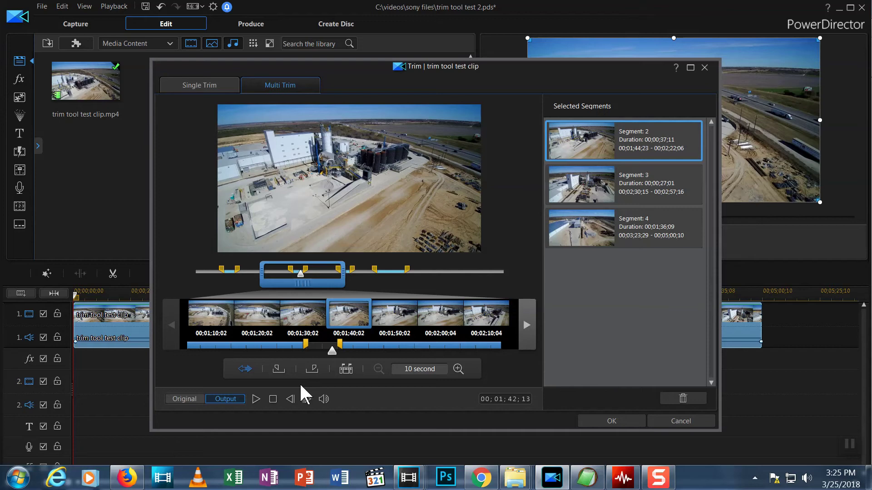
{"action": "left_click_drag", "start_coordinate": [288, 287], "coordinate": [437, 298]}
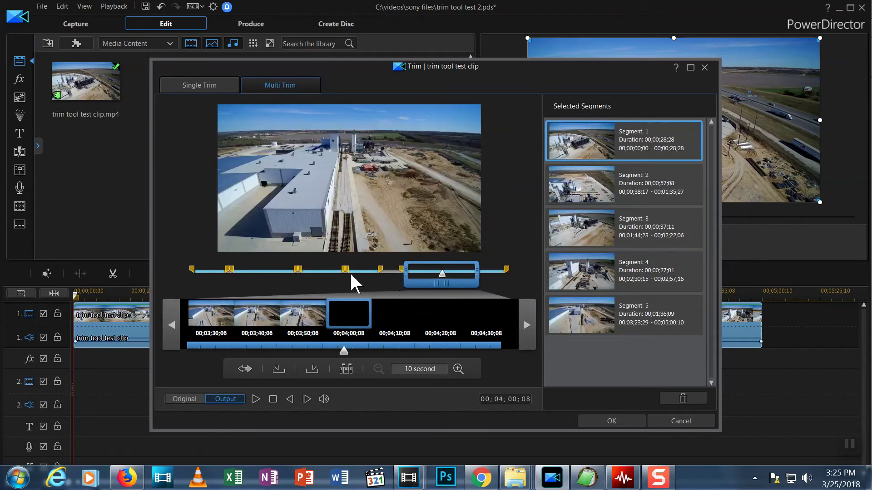
{"action": "left_click", "coordinate": [246, 369]}
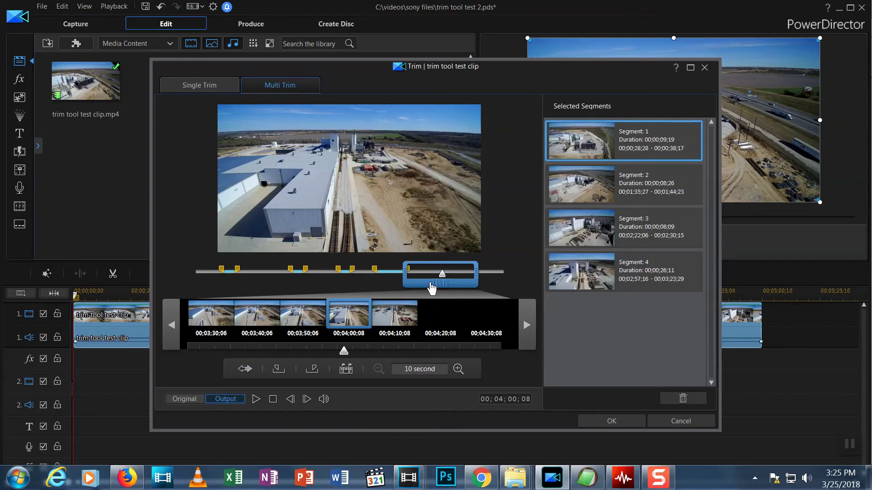
{"action": "left_click_drag", "start_coordinate": [431, 288], "coordinate": [269, 287]}
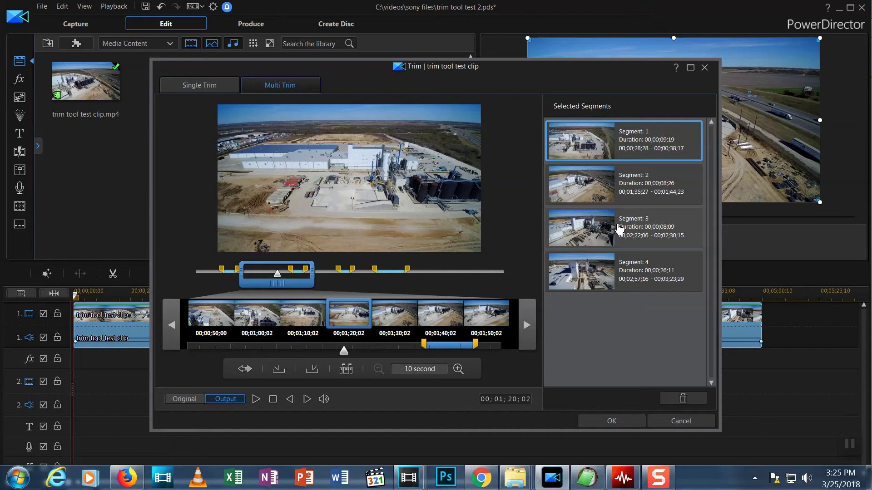
{"action": "left_click", "coordinate": [619, 230]}
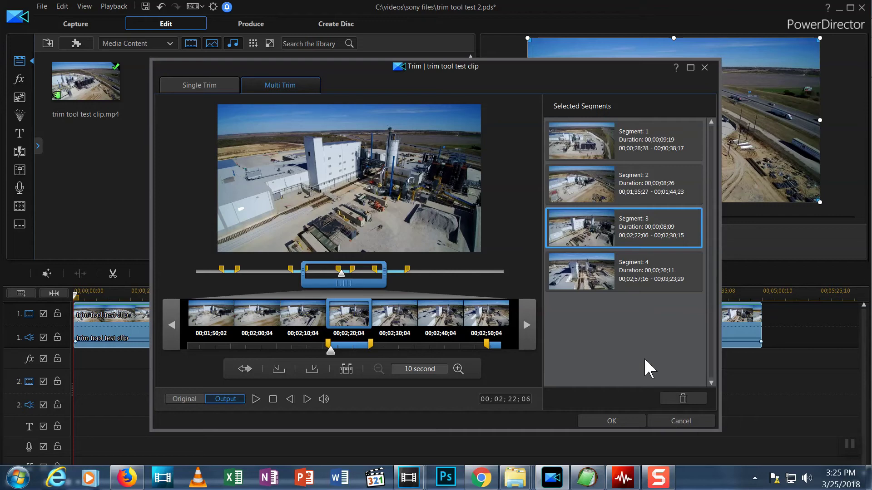
Confirm the Multi Trim with OK and select the drone clip on the timeline.
{"action": "left_click", "coordinate": [594, 419]}
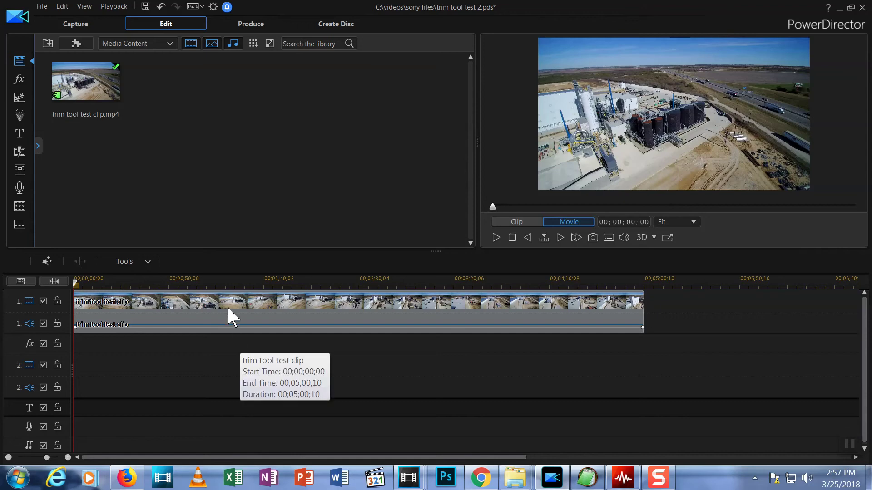
{"action": "left_click", "coordinate": [246, 325]}
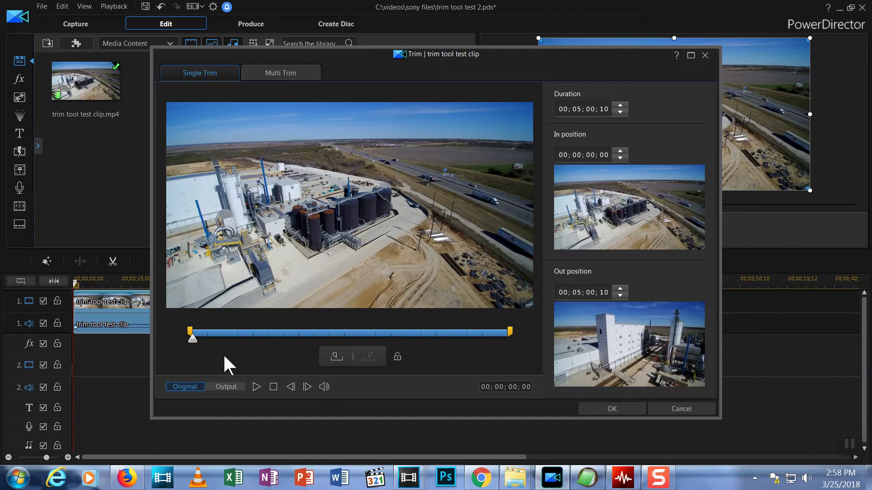
Set the In point to 00;01;06;22 and the Out point to 00;03;00;22.
{"action": "left_click_drag", "start_coordinate": [193, 342], "coordinate": [263, 340]}
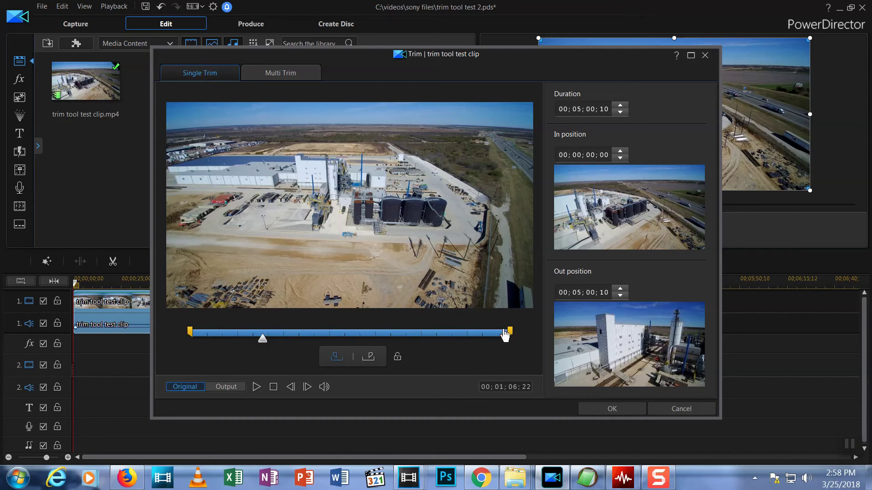
{"action": "left_click", "coordinate": [336, 356]}
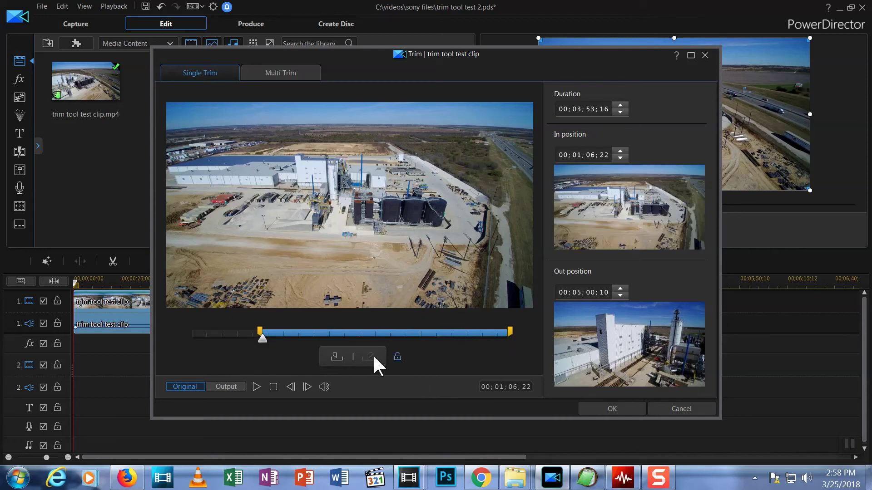
{"action": "left_click_drag", "start_coordinate": [263, 339], "coordinate": [381, 340]}
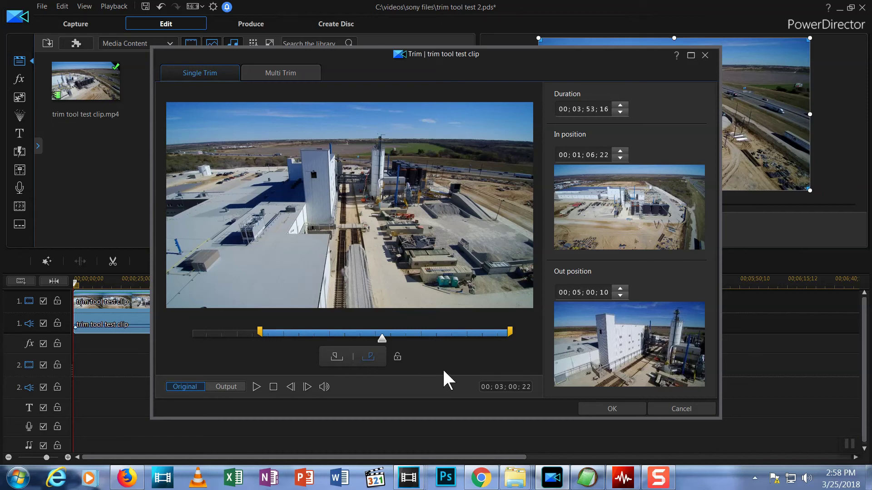
{"action": "key", "text": "o"}
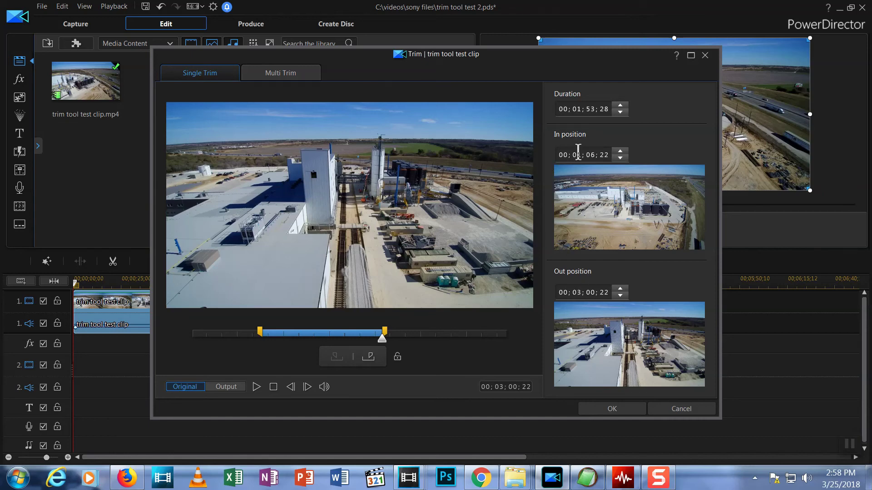
Shift In and Out one minute later, to 00;03;06;22 and 00;04;00;22.
{"action": "left_click", "coordinate": [619, 150]}
{"action": "left_click", "coordinate": [574, 293]}
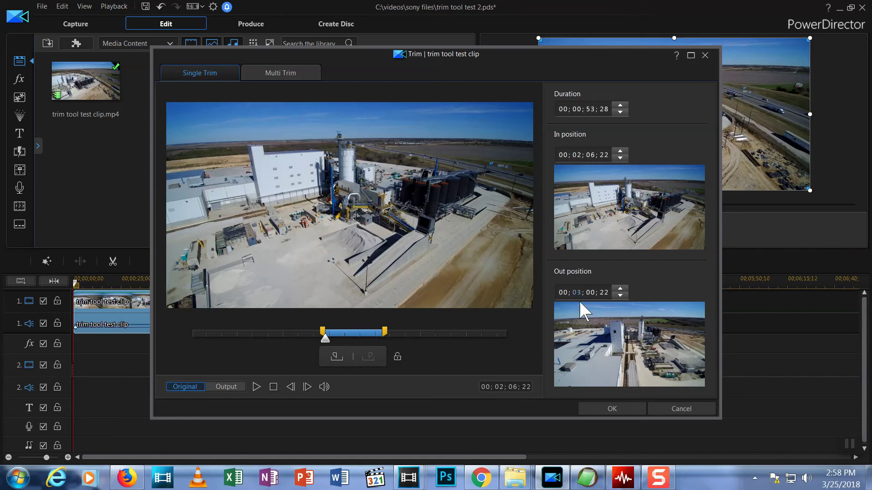
{"action": "left_click", "coordinate": [623, 286]}
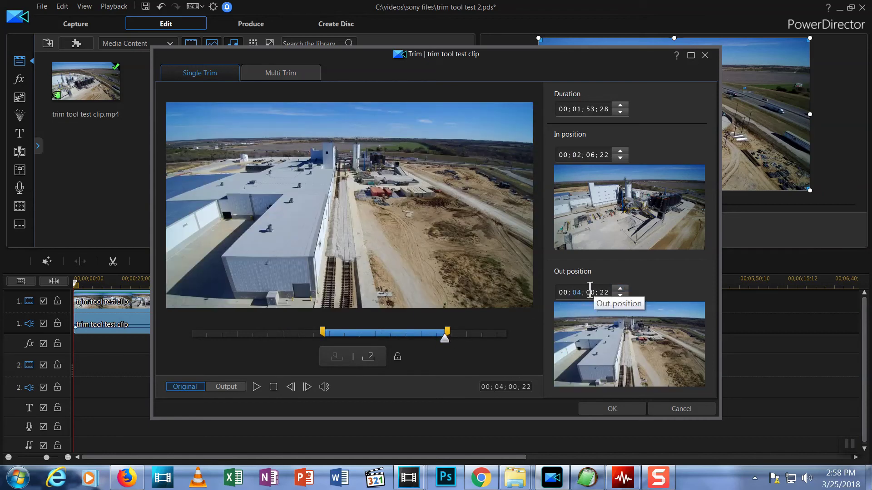
{"action": "left_click", "coordinate": [577, 156]}
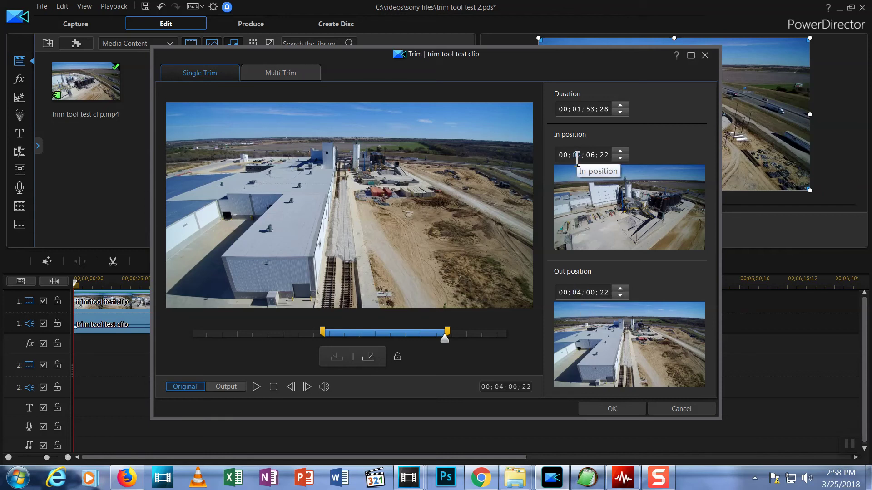
{"action": "left_click", "coordinate": [618, 150]}
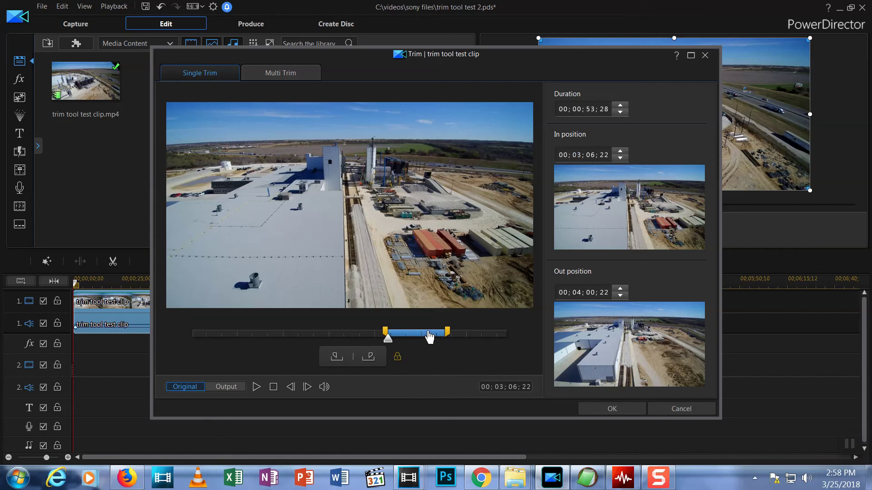
Slide the locked 00;00;53;28 range to run from 00;01;43;15 to 00;02;37;15.
{"action": "left_click_drag", "start_coordinate": [429, 335], "coordinate": [322, 337]}
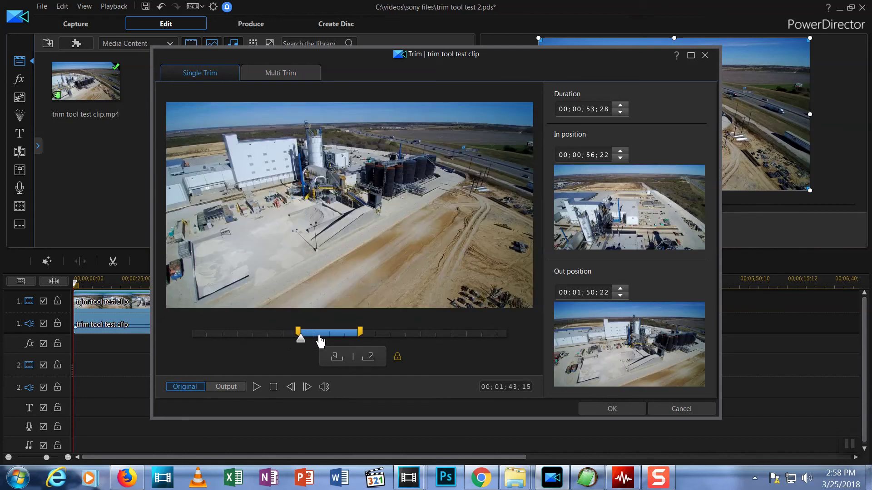
{"action": "left_click", "coordinate": [336, 357]}
{"action": "left_click", "coordinate": [358, 335]}
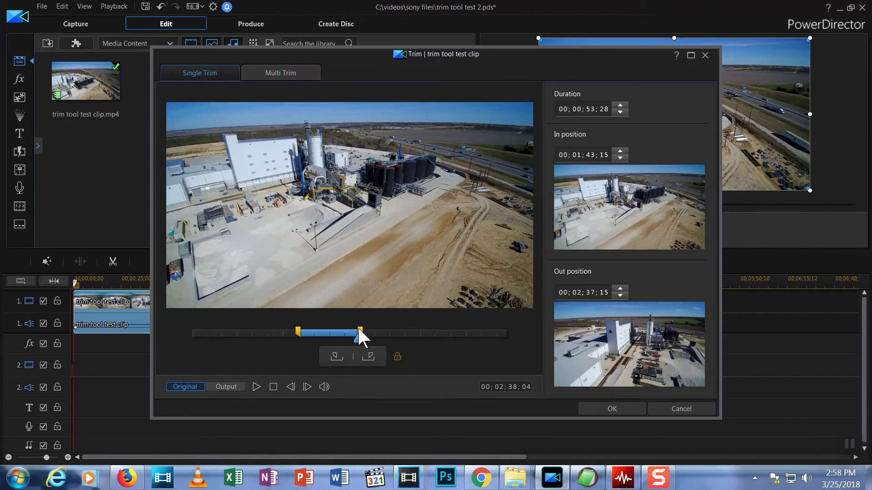
{"action": "left_click_drag", "start_coordinate": [347, 337], "coordinate": [393, 337]}
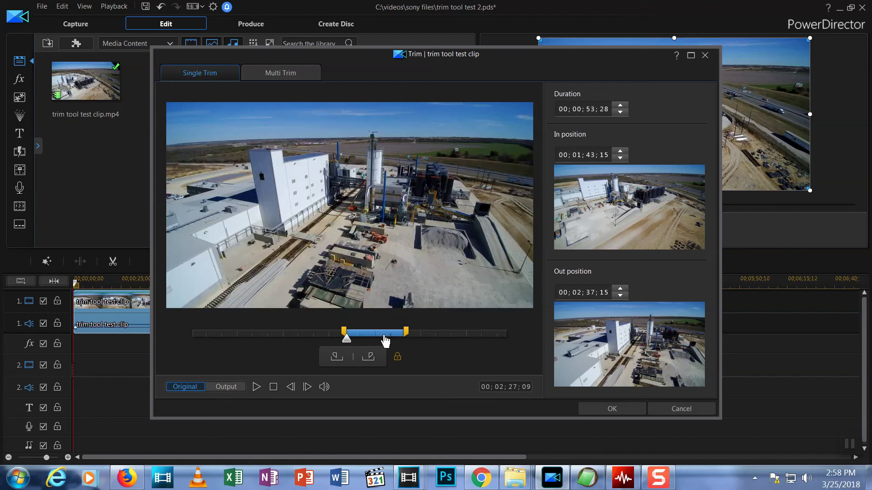
Apply the Single Trim with OK, leaving the timeline clip about 54 seconds long.
{"action": "left_click", "coordinate": [610, 408]}
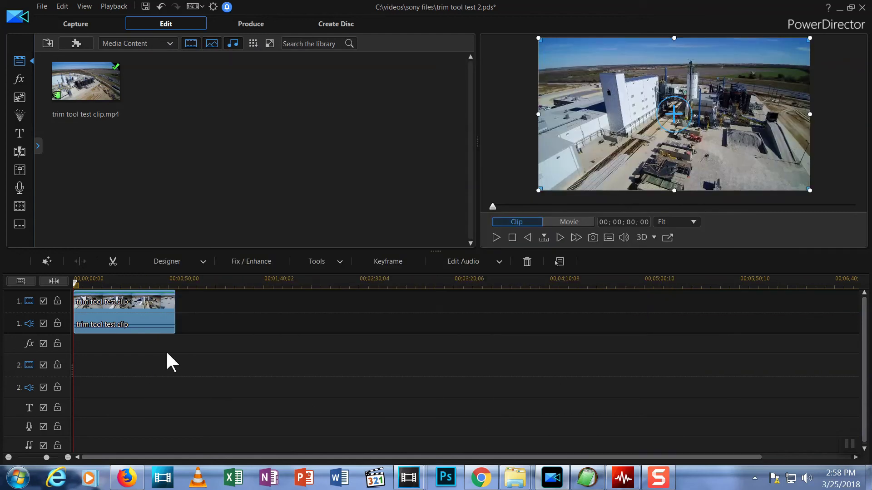